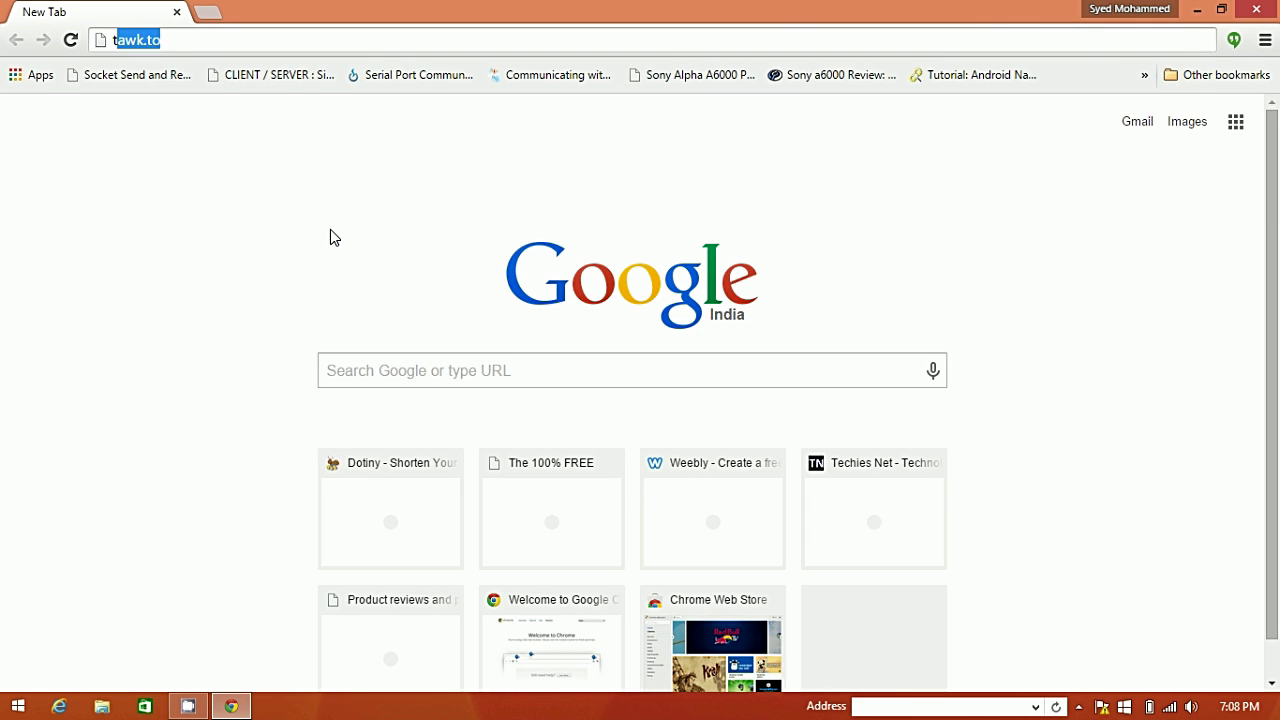
Search Google for 'techies net' and open the Techies Net - Technology Blog result.
type("e")
key("Return")
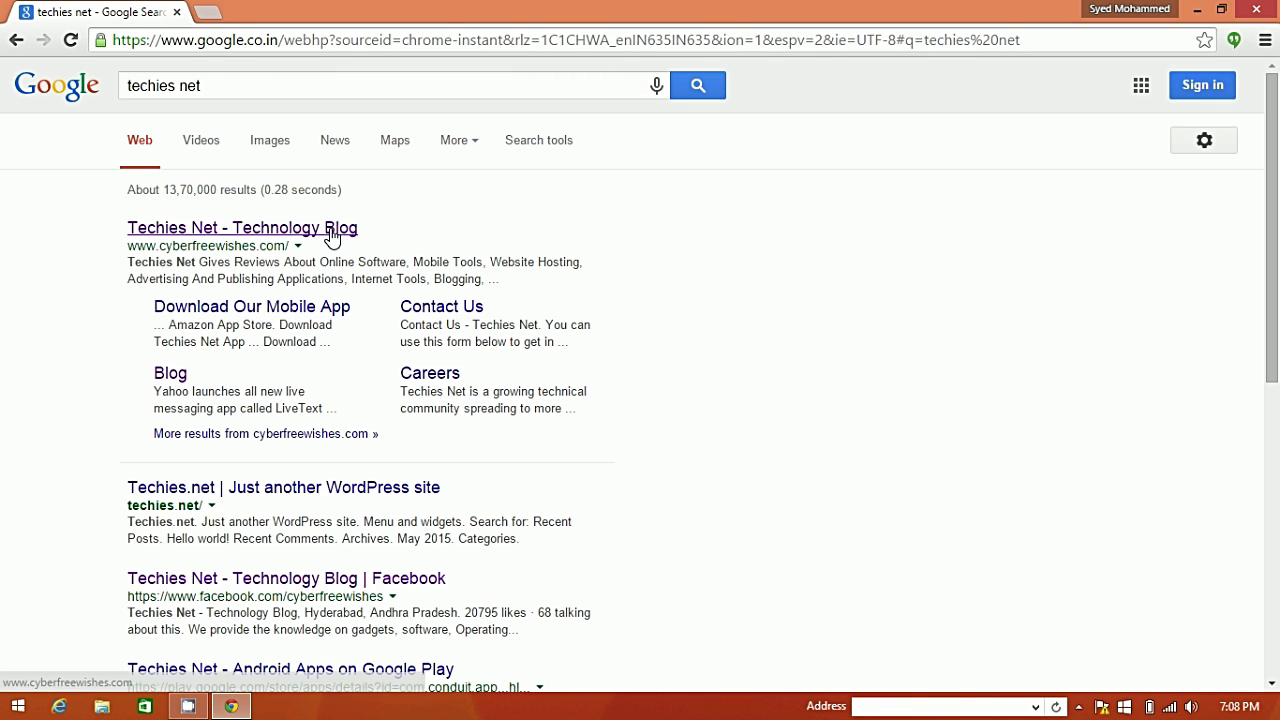
left_click(331, 236)
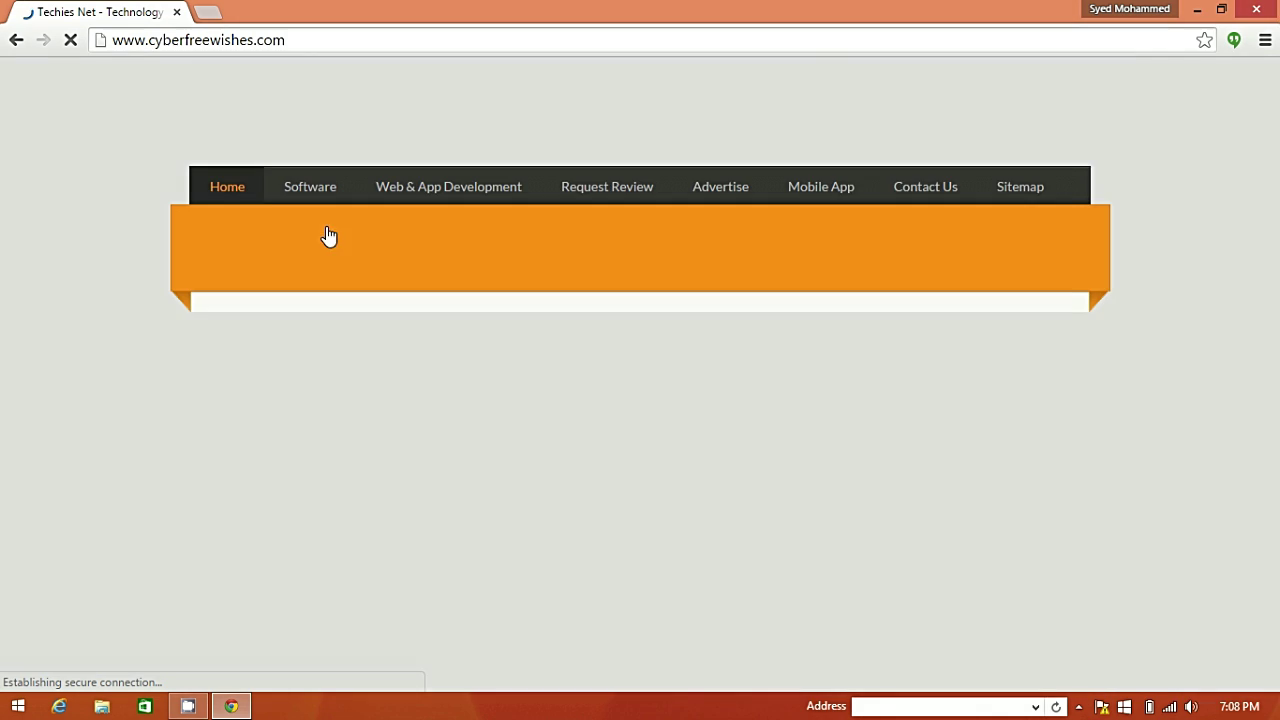
Scroll down the blog and open the 'How To Insert HTML Code In Your Gmail?' article.
scroll(420, 264, "down", 1)
scroll(415, 263, "down", 4)
scroll(415, 268, "down", 1)
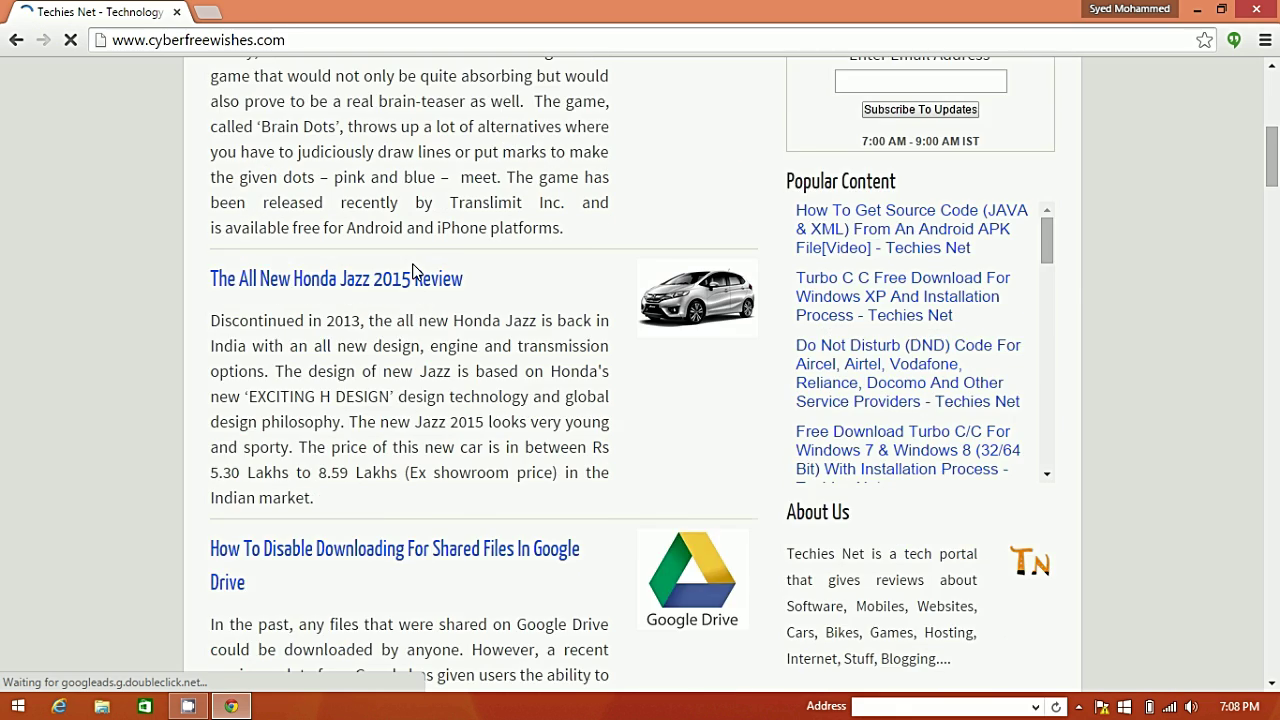
scroll(415, 270, "down", 4)
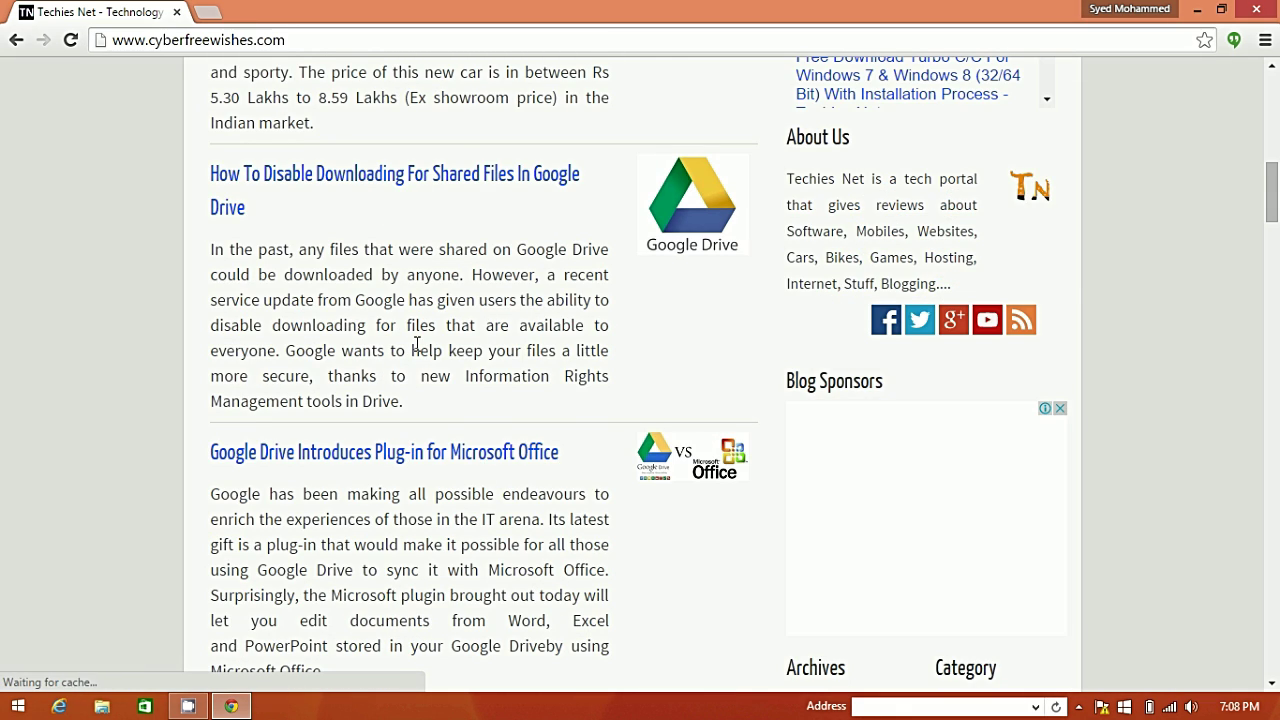
scroll(417, 343, "down", 2)
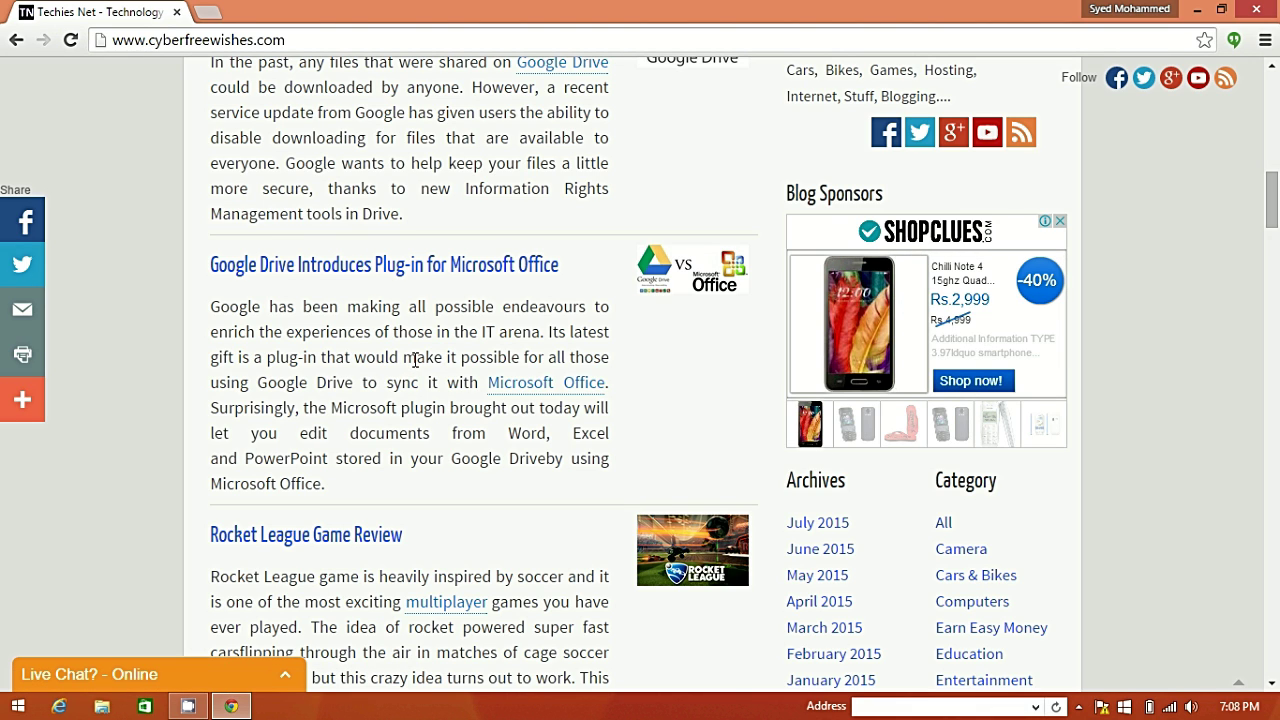
scroll(414, 359, "down", 1)
scroll(414, 362, "down", 3)
scroll(414, 362, "down", 1)
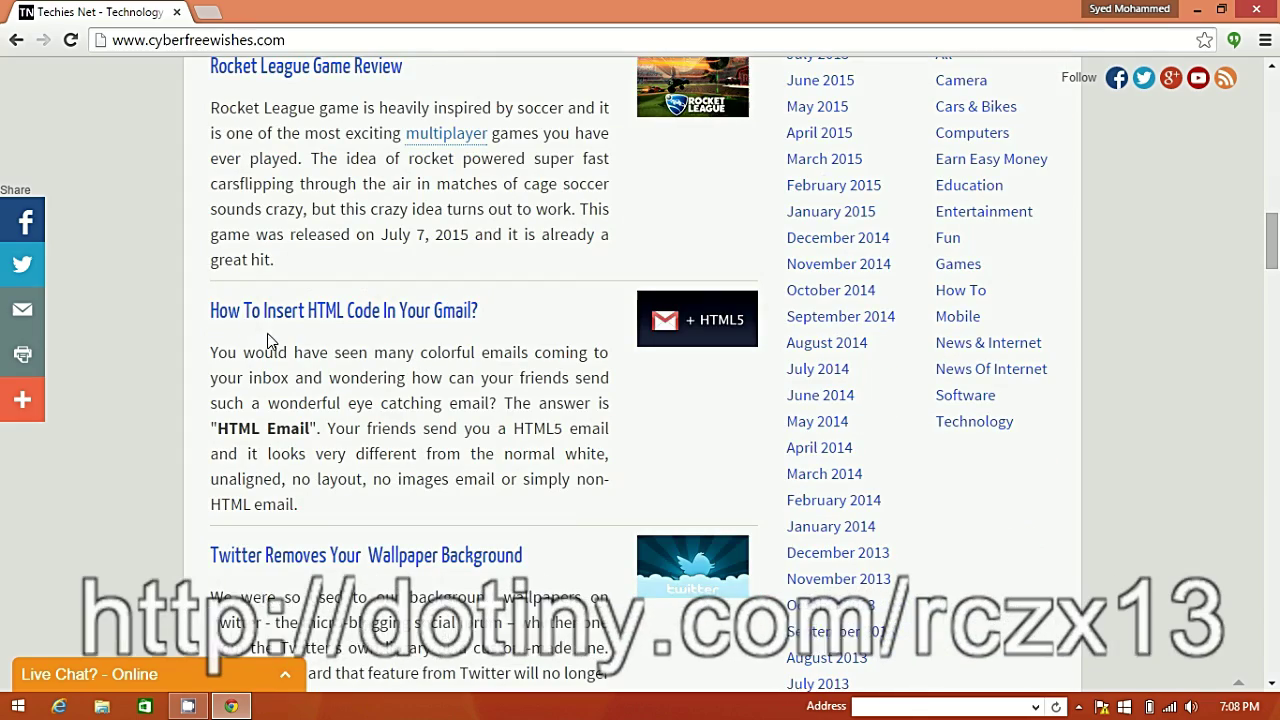
left_click(367, 318)
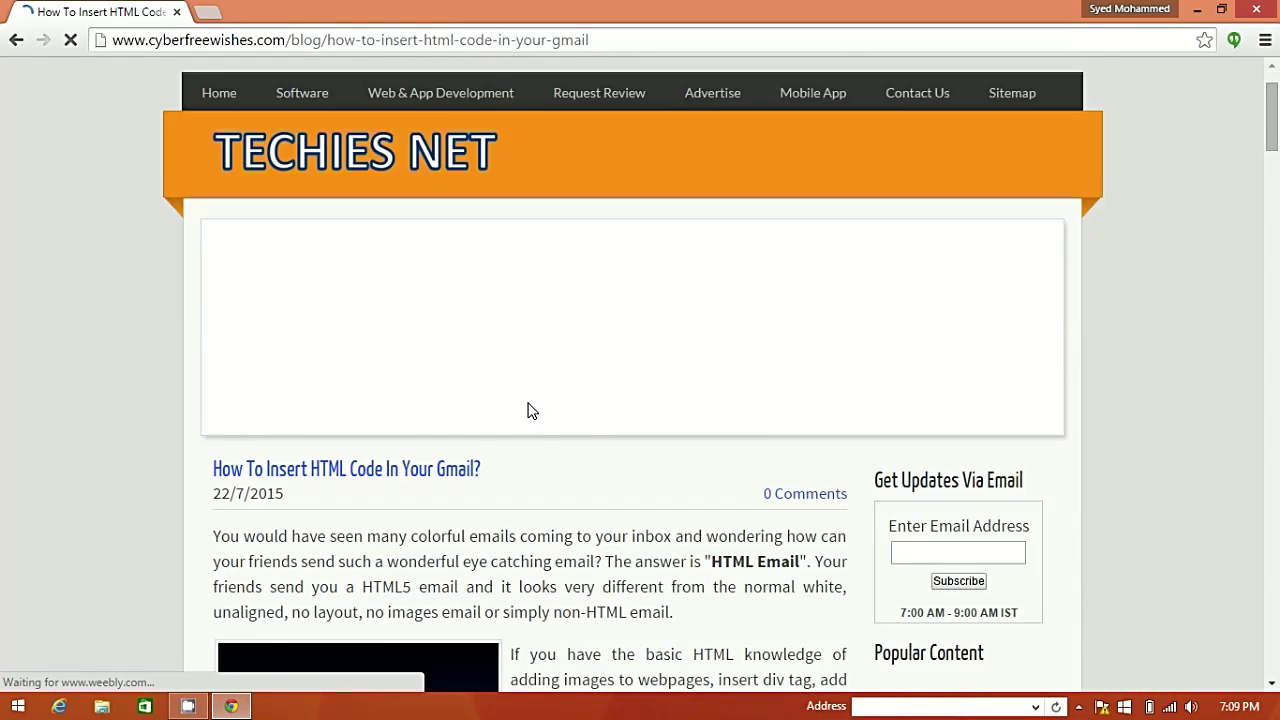
Scroll the article down to the 'Steps To Insert HTML Code' heading and Pre-requisites list.
scroll(530, 411, "down", 1)
scroll(530, 411, "down", 1)
scroll(560, 418, "down", 1)
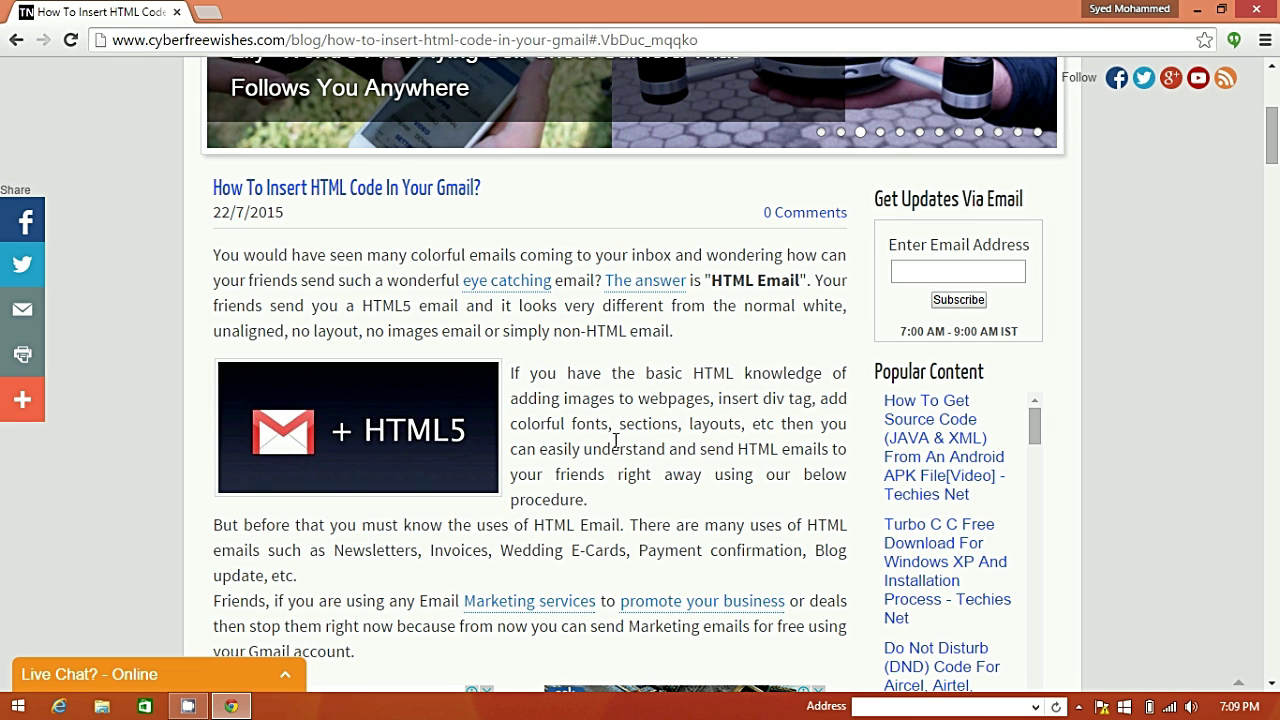
scroll(615, 441, "down", 1)
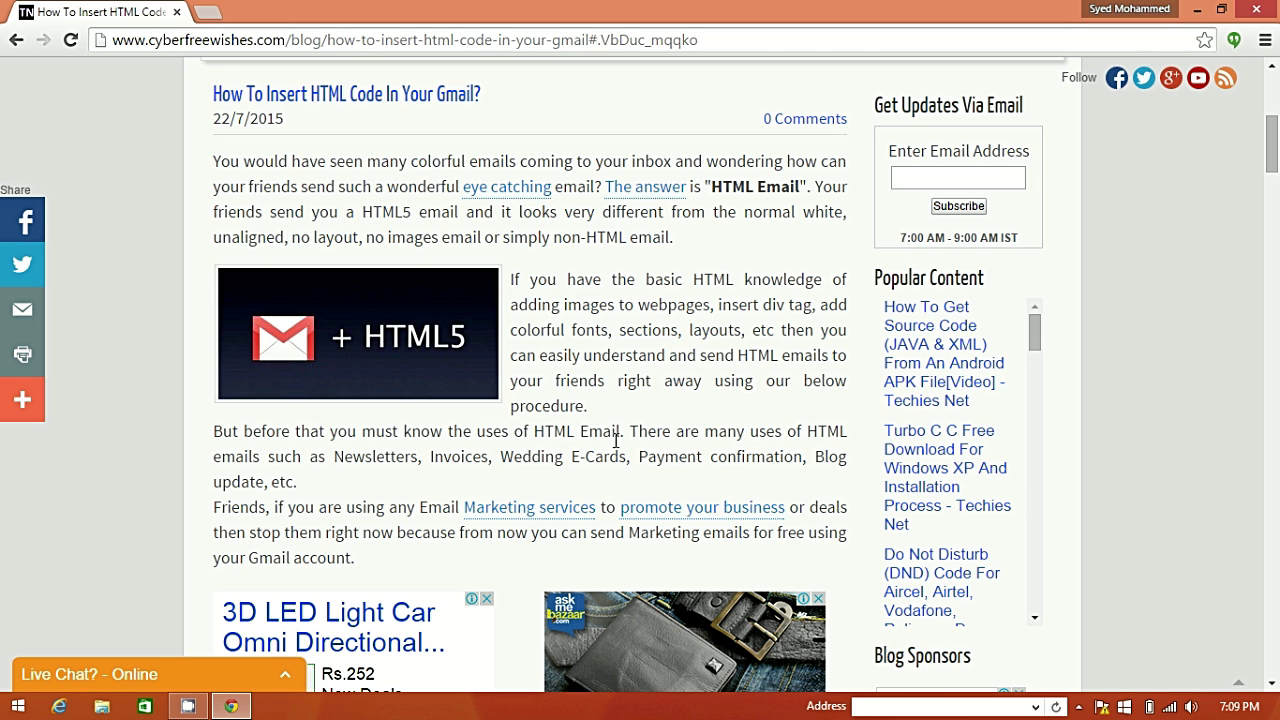
scroll(617, 440, "down", 1)
scroll(400, 460, "down", 2)
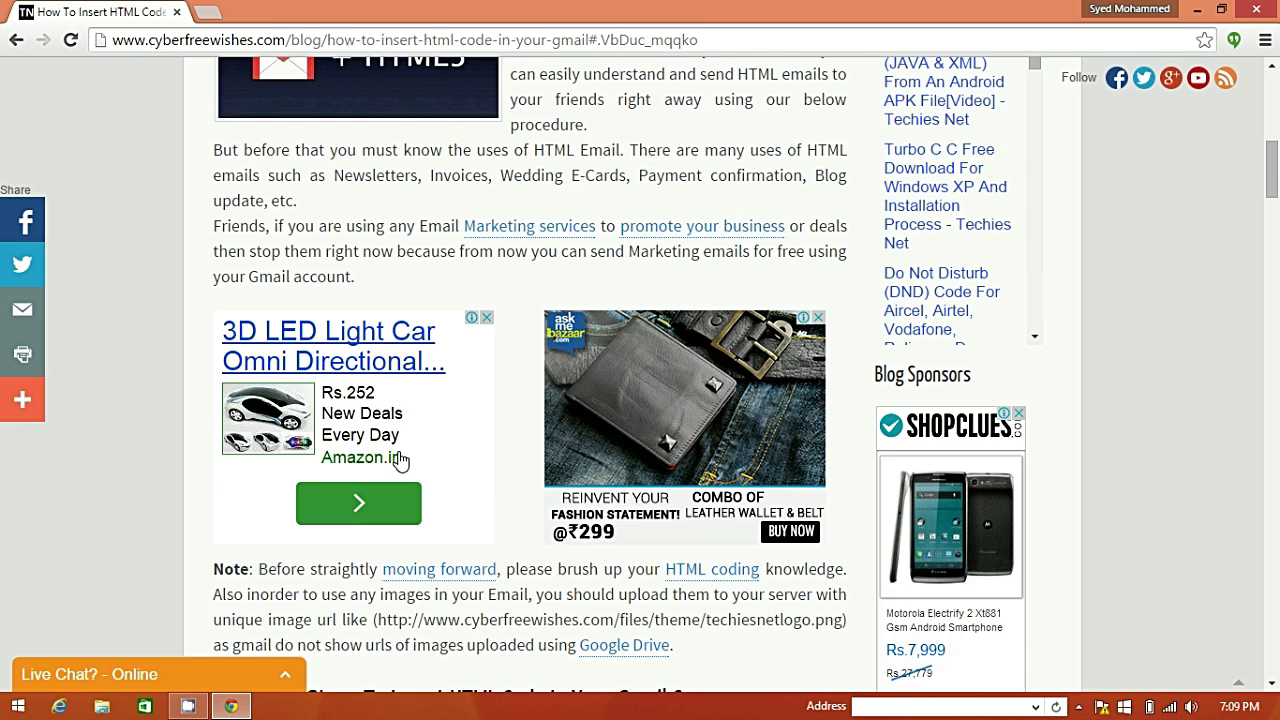
scroll(400, 460, "down", 2)
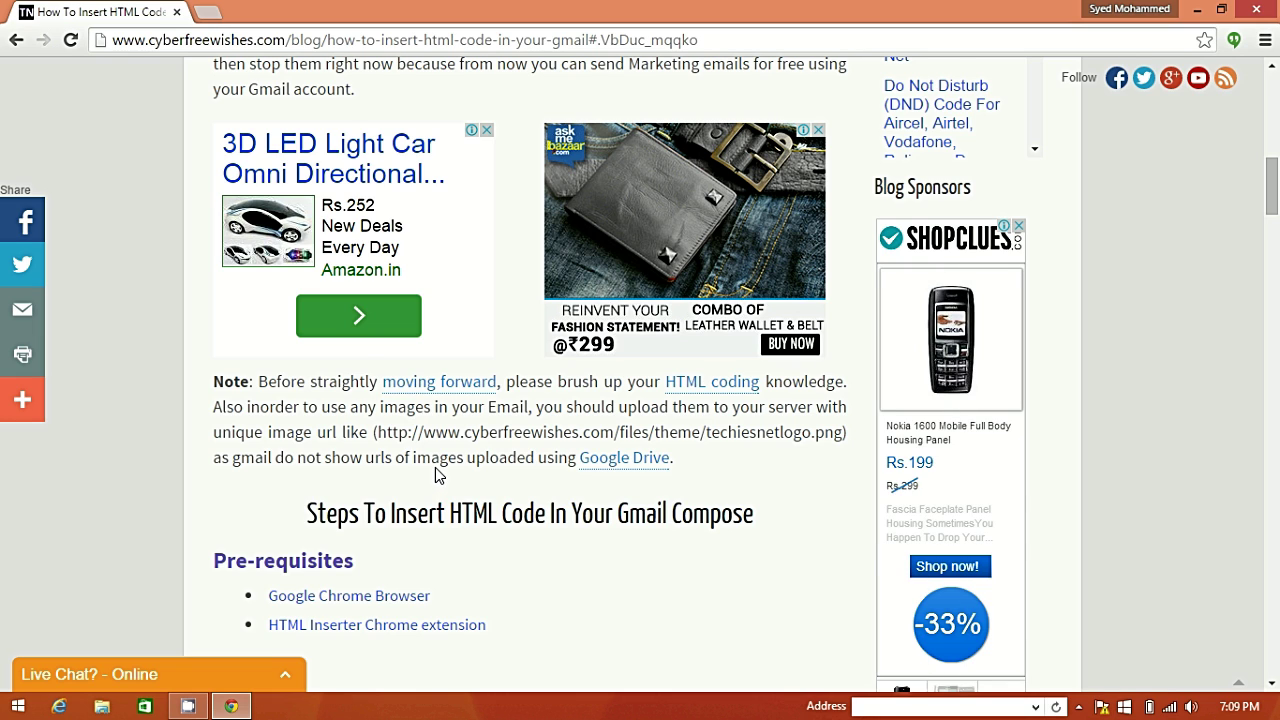
scroll(435, 470, "down", 2)
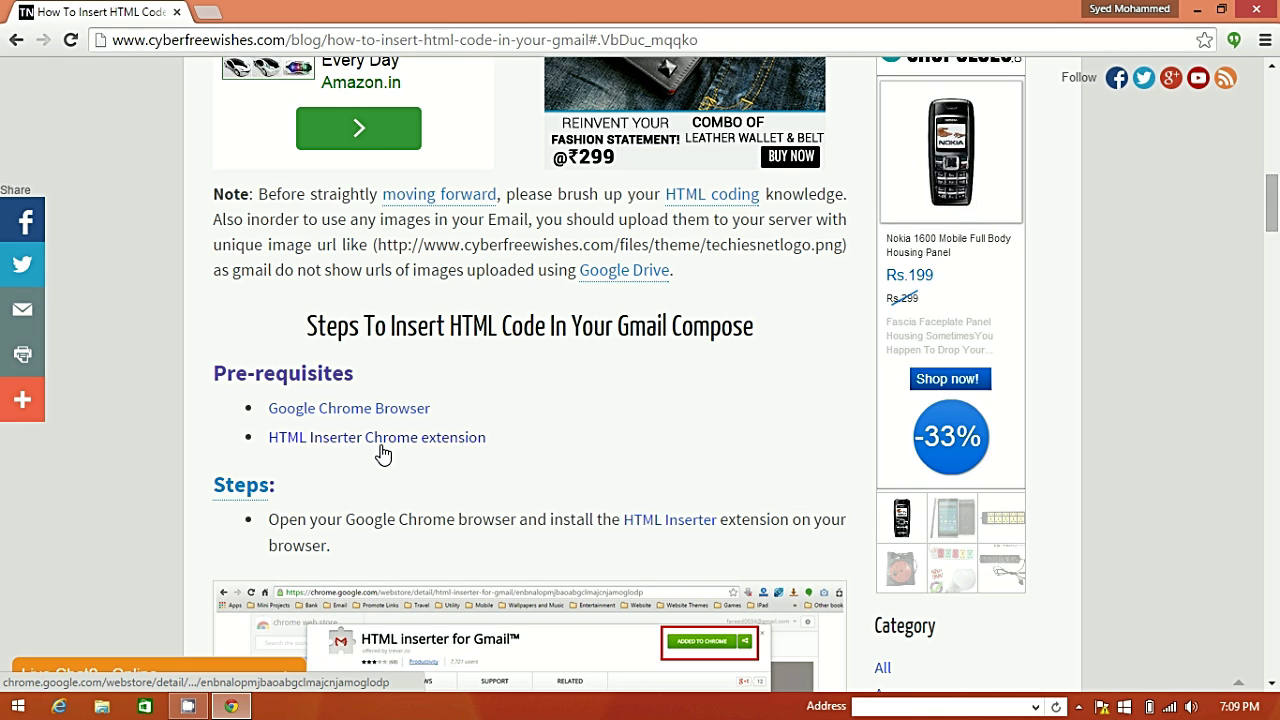
Scroll further to the Pre-requisites link for the HTML Inserter Chrome extension.
scroll(449, 297, "down", 2)
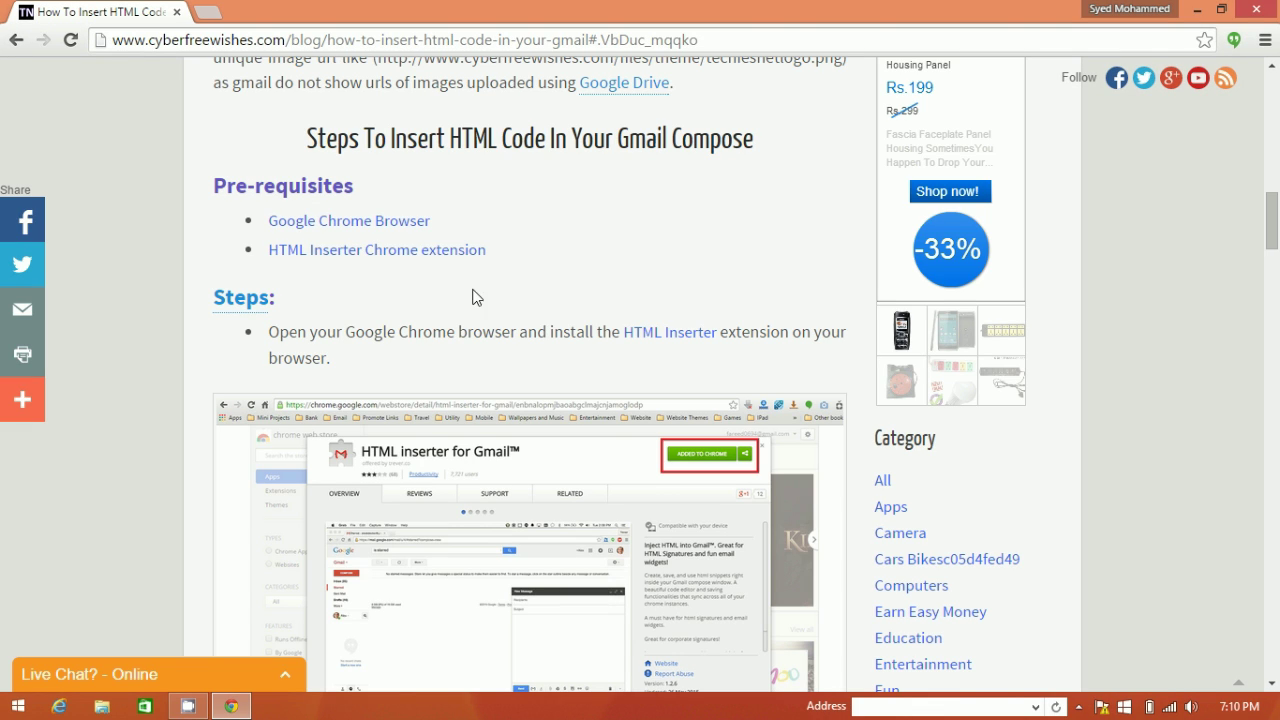
scroll(501, 281, "down", 1)
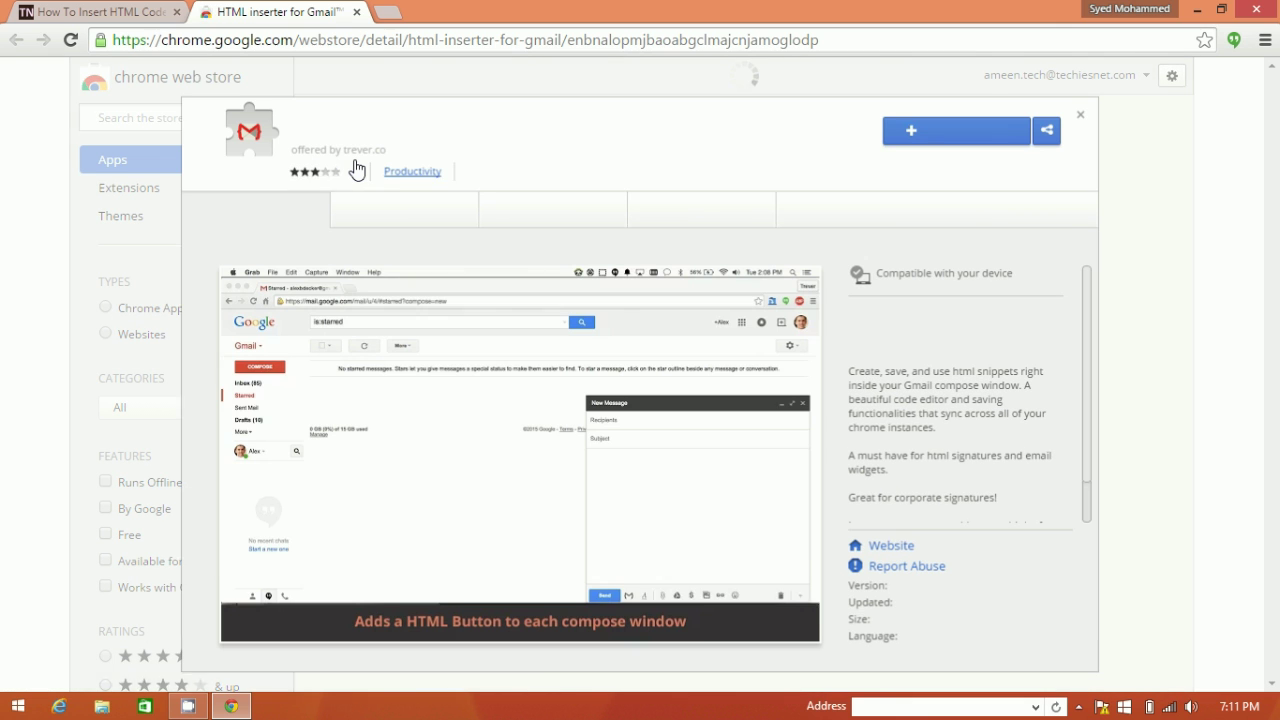
Add the HTML inserter for Gmail extension to Chrome and confirm the installation.
left_click(965, 140)
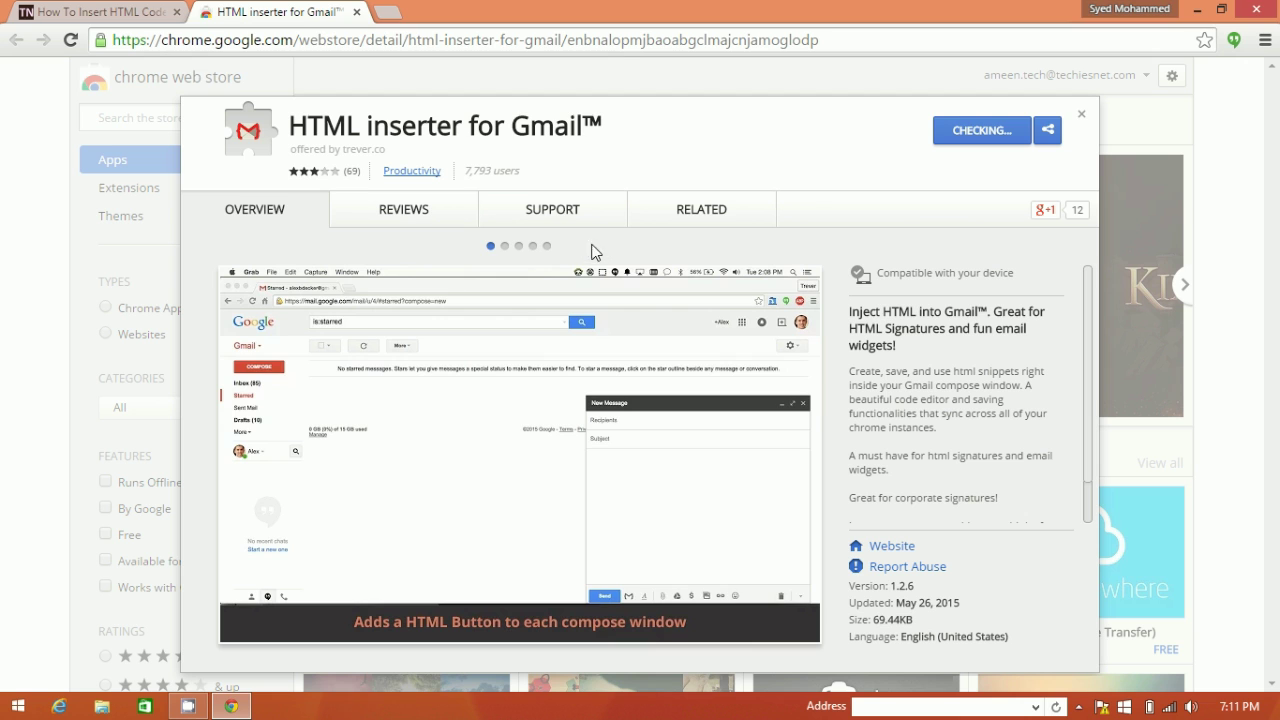
left_click(668, 243)
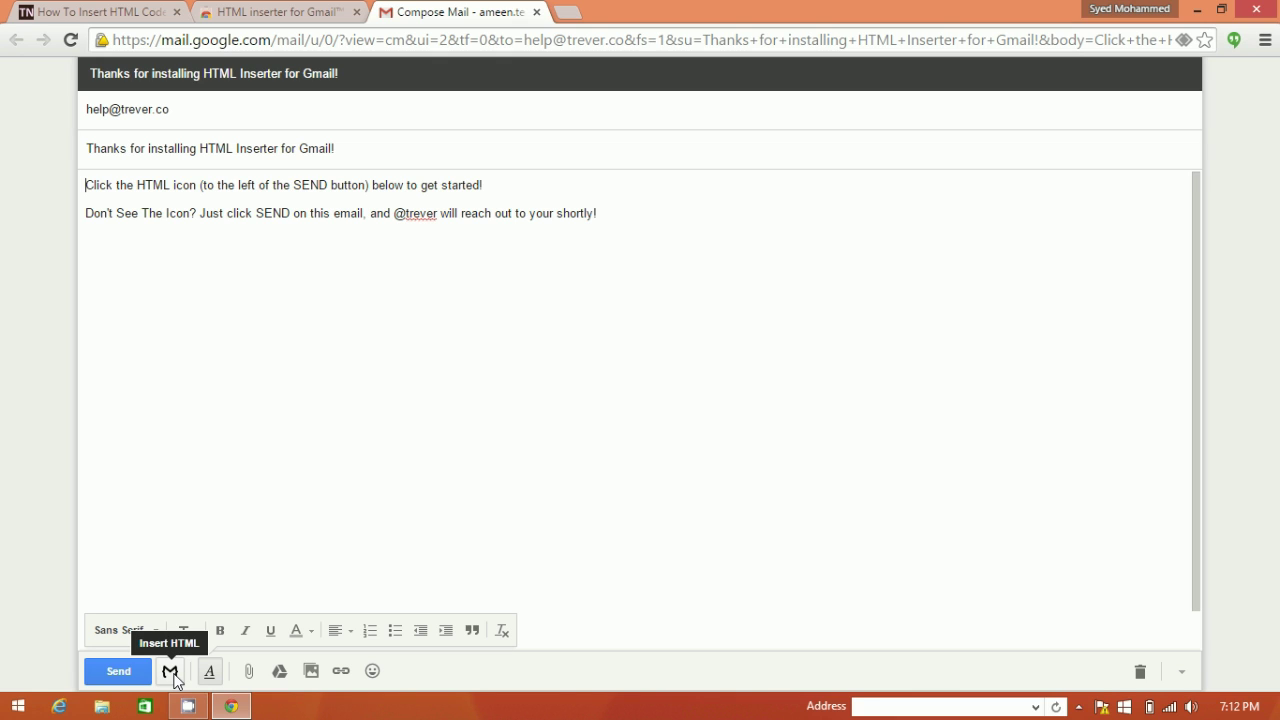
Open Insert HTML, sign in with Google, and accept the extension's permissions.
left_click(170, 672)
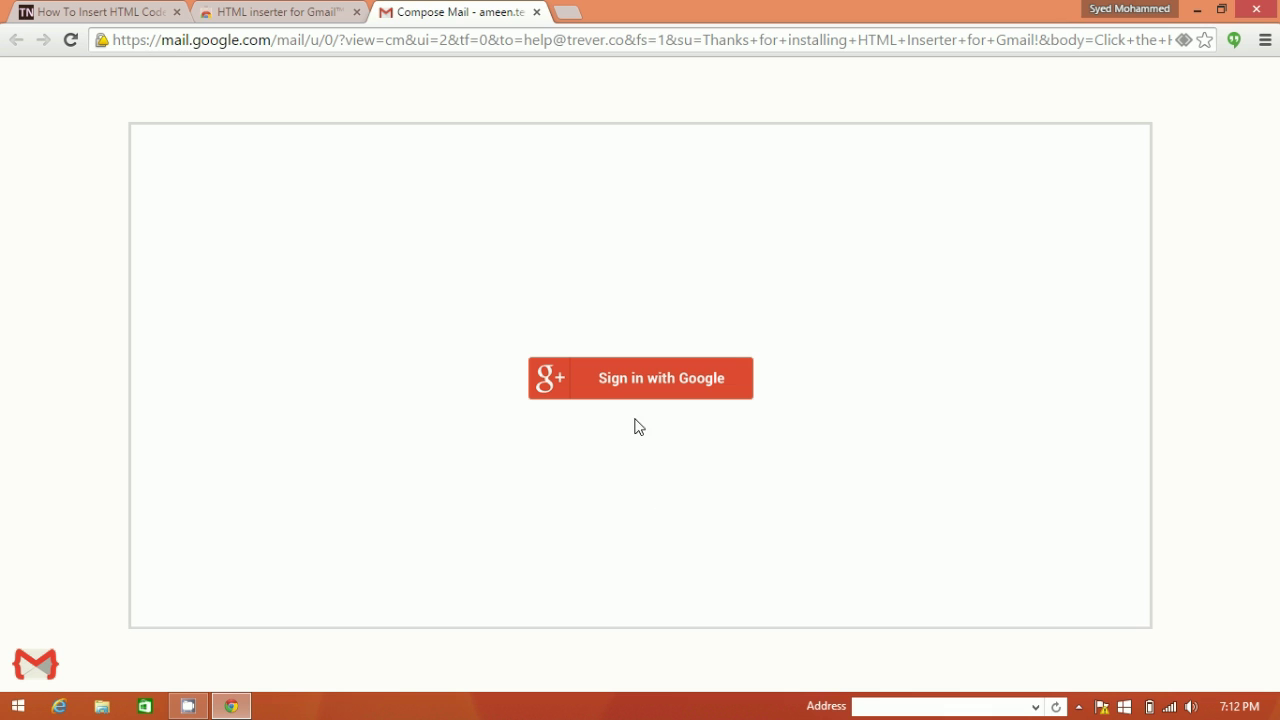
left_click(626, 380)
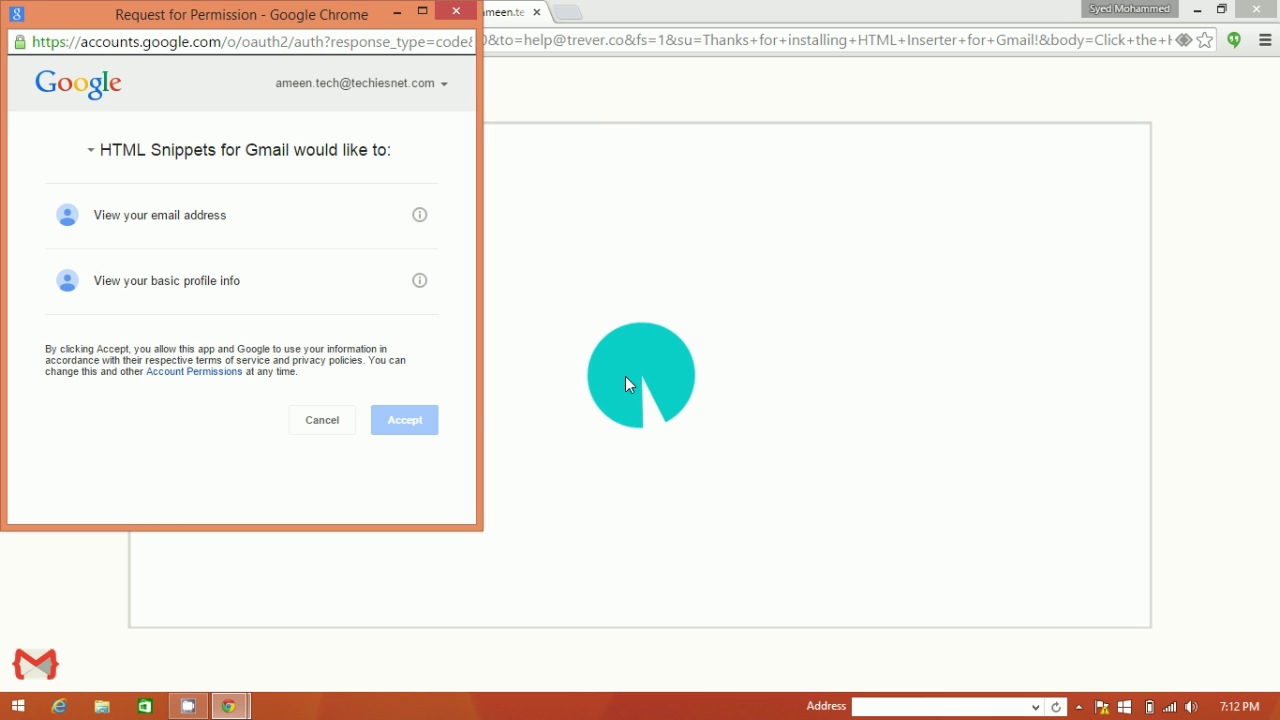
left_click(397, 432)
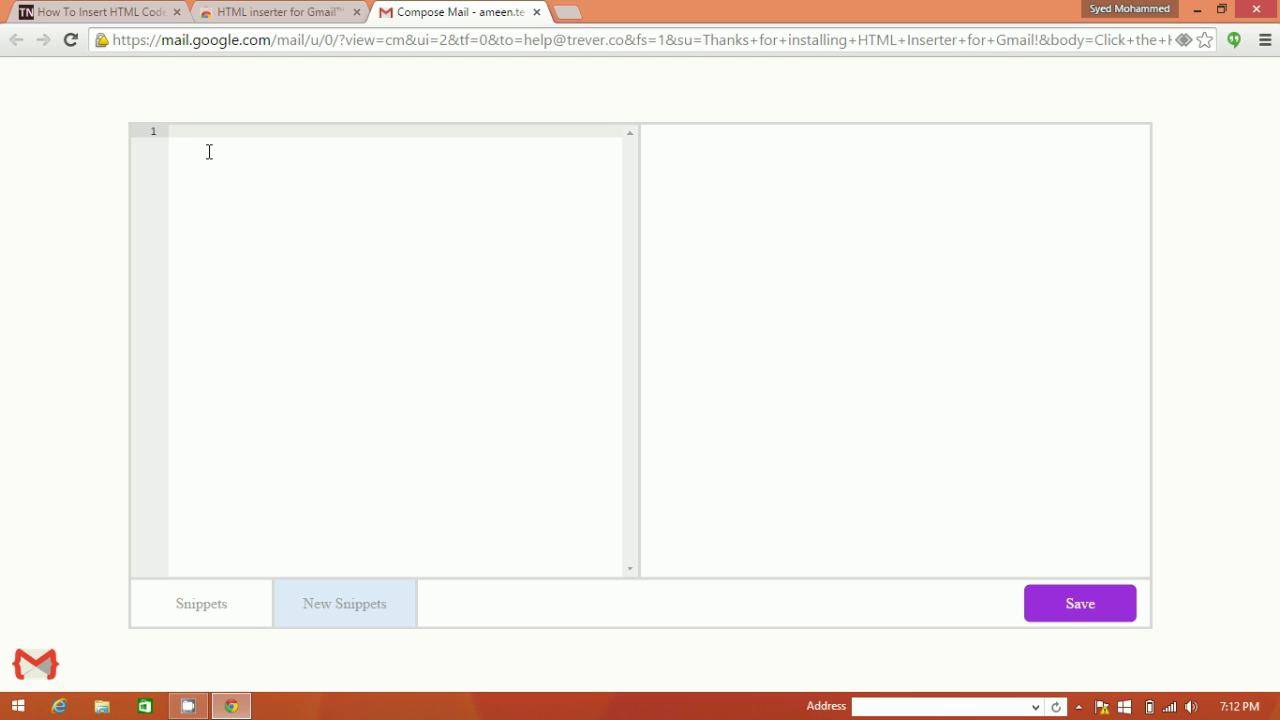
Write an <html> snippet with an <h2> heading reading 'Welcome To Techies-Net'.
type("ht")
type("ml>")
key("Home")
type("<")
key("Right")
key("Right")
key("Right")
key("Right")
key("Return")
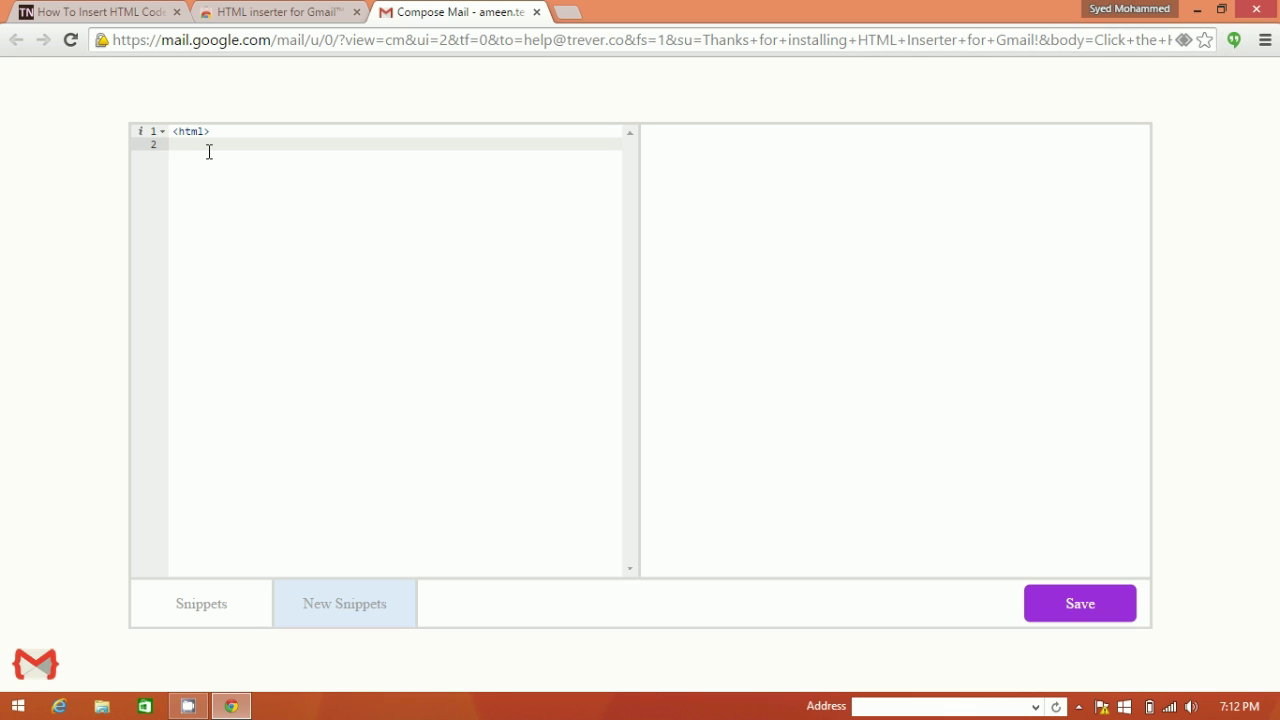
type("<h2")
type(">")
key("Return")
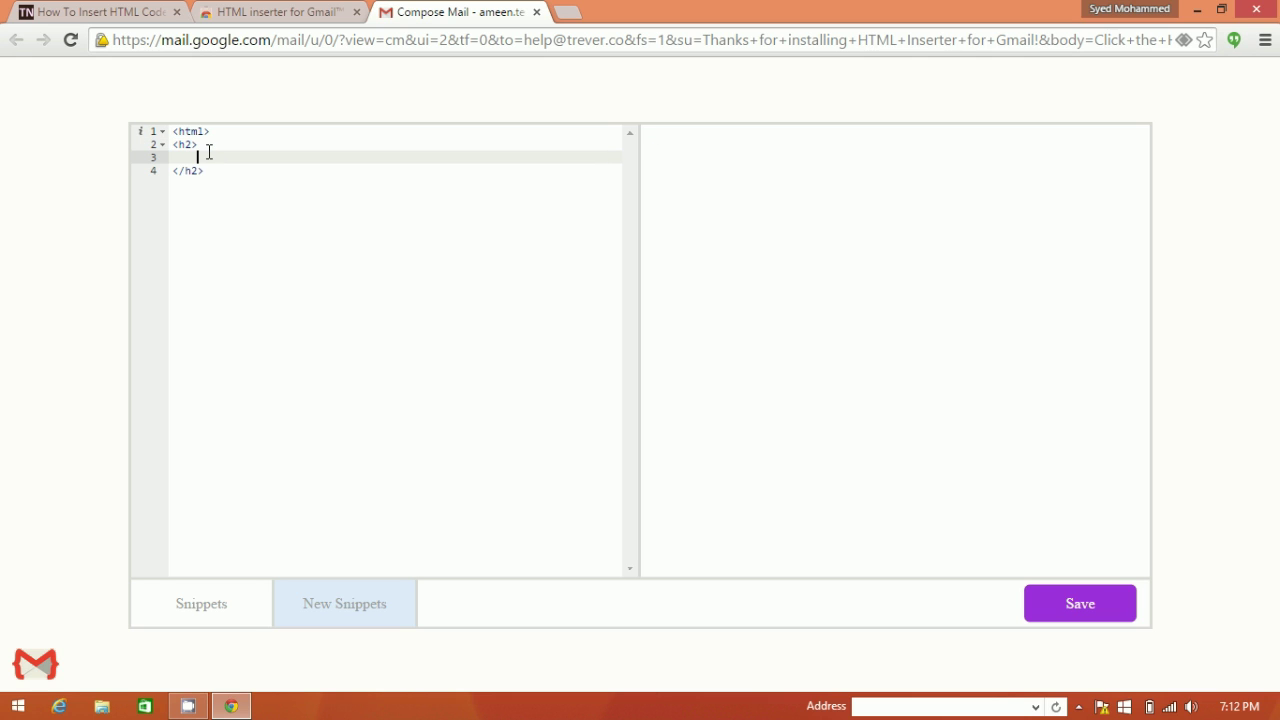
type("We")
type("lcome ")
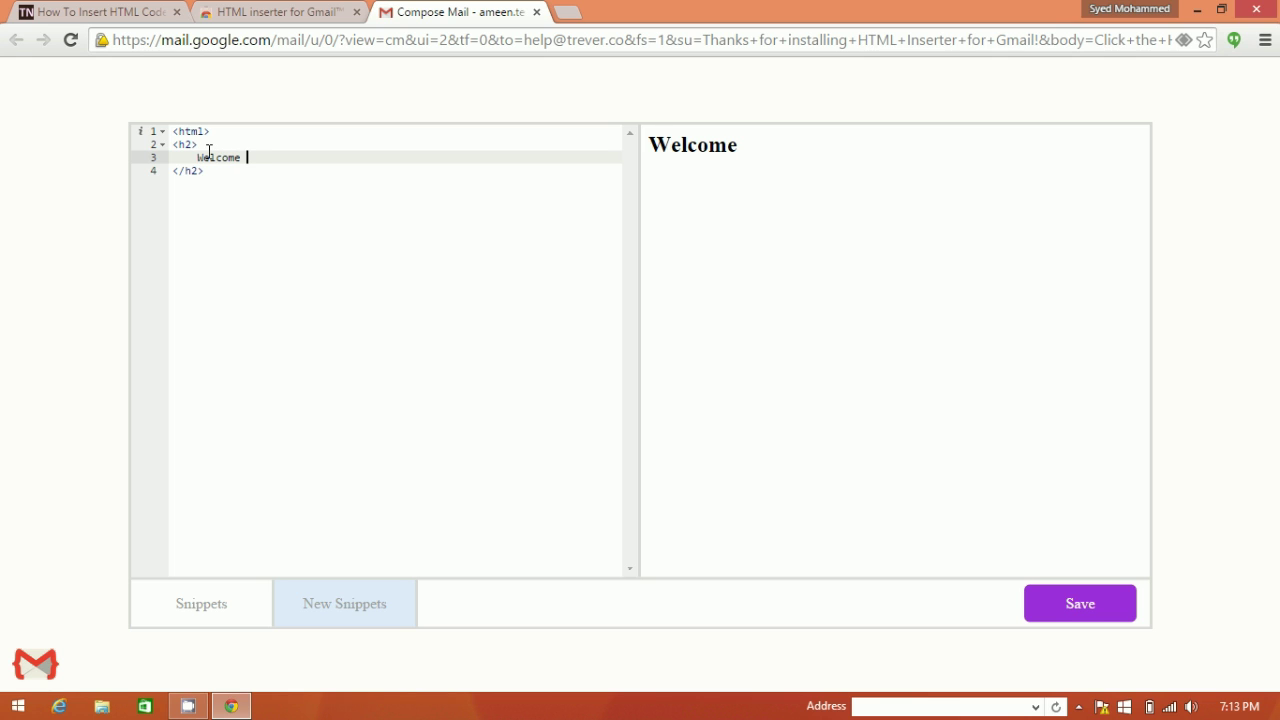
type("To T")
type("echie")
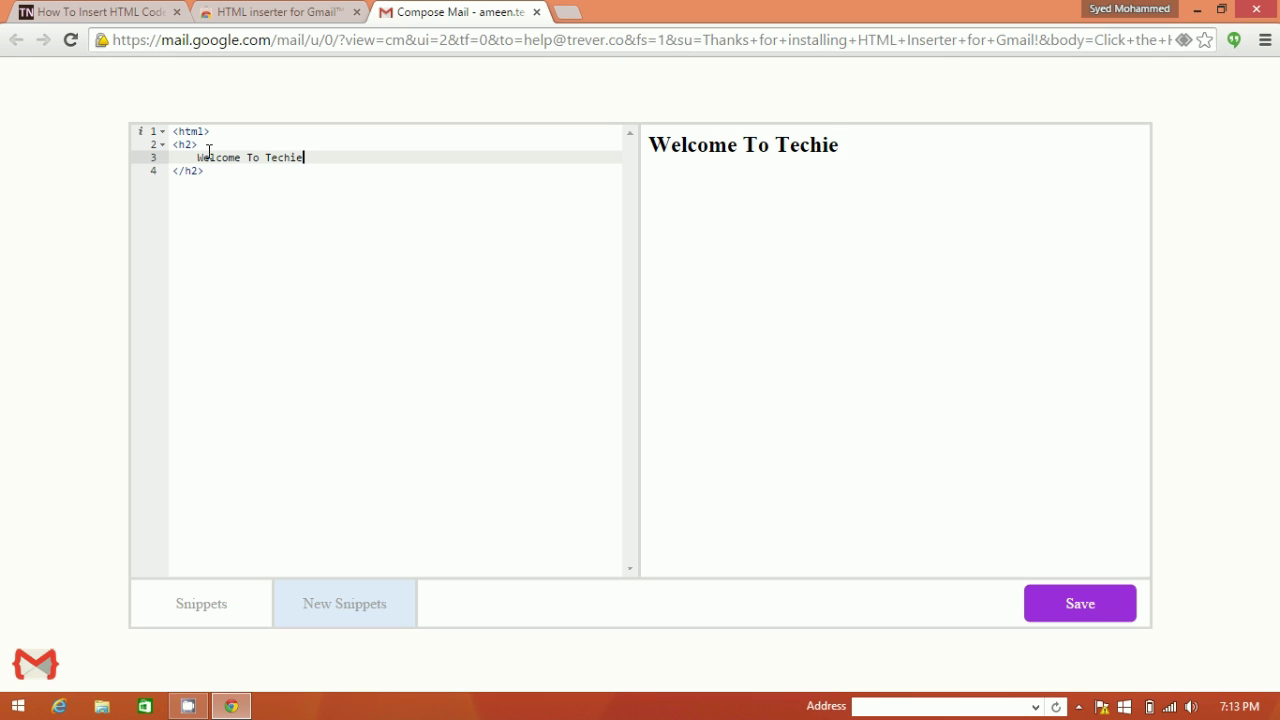
type("s-N")
type("et")
left_click(1068, 618)
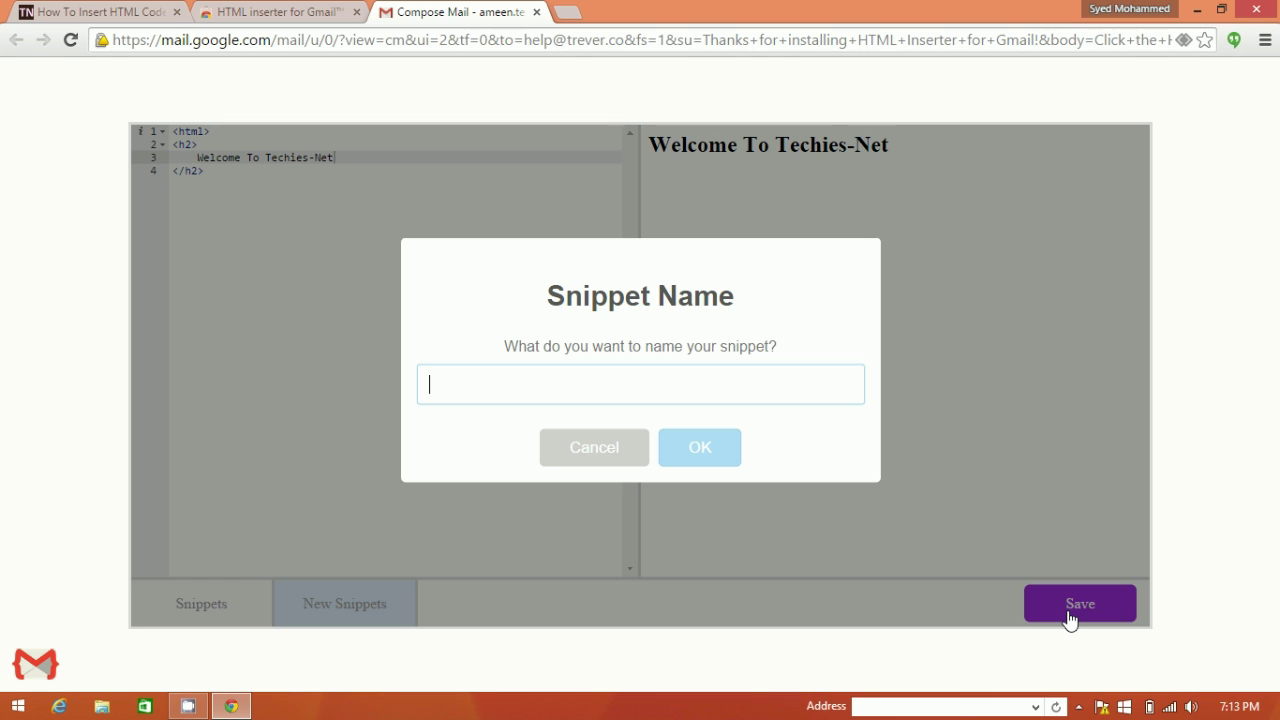
Name the heading snippet 'Techiesnet' and confirm the save.
type("Techies")
type("net")
left_click(687, 456)
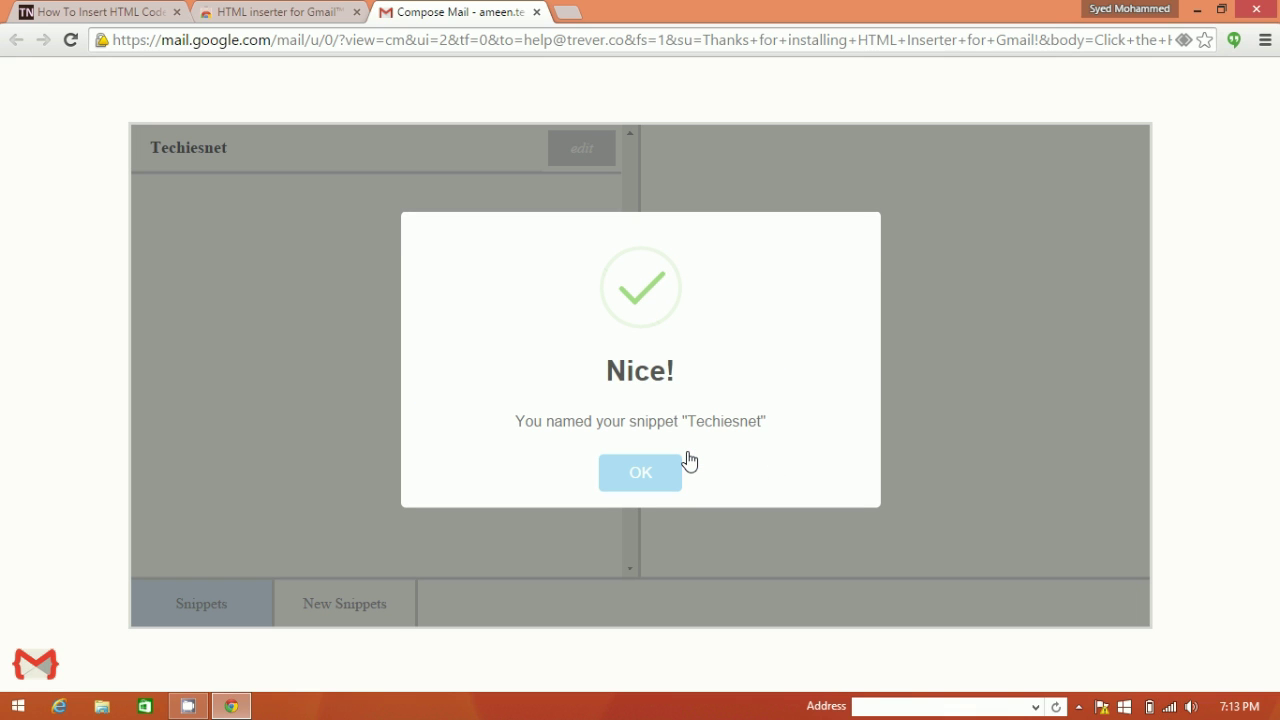
left_click(643, 479)
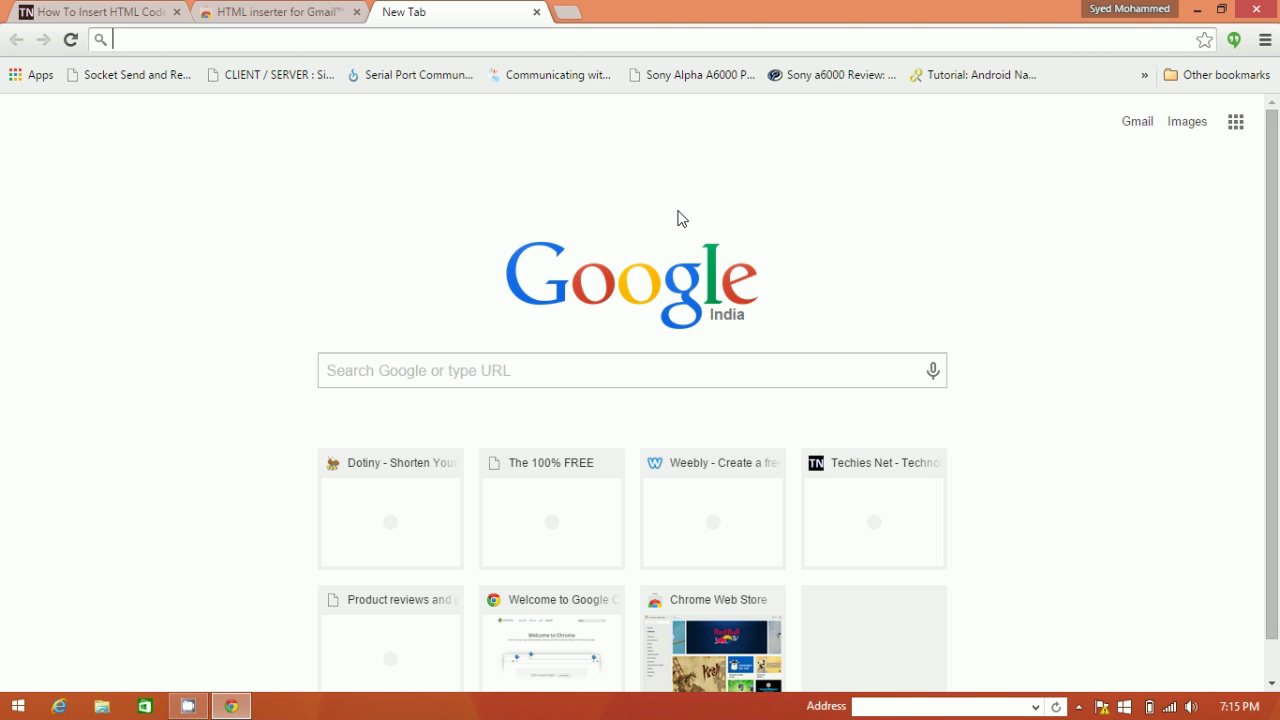
Compose a new Gmail message and insert the saved Techiesnet snippet from the Snippets list.
left_click(1130, 135)
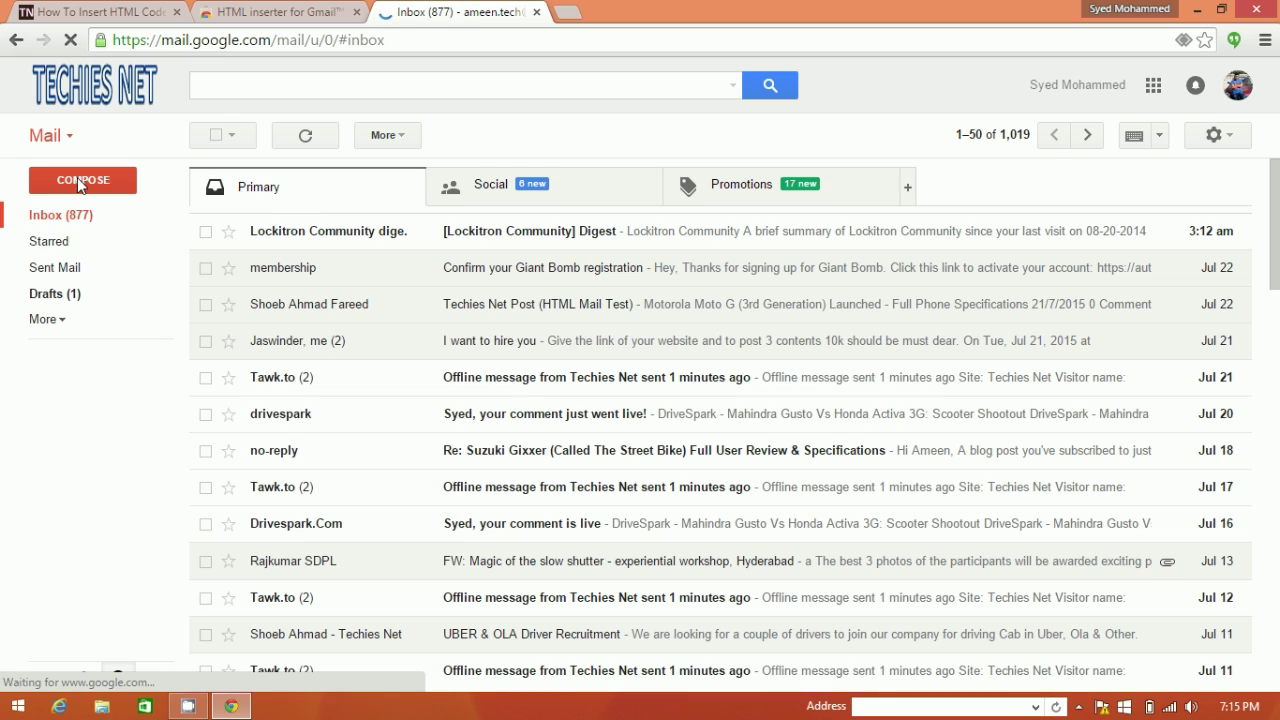
left_click(77, 189)
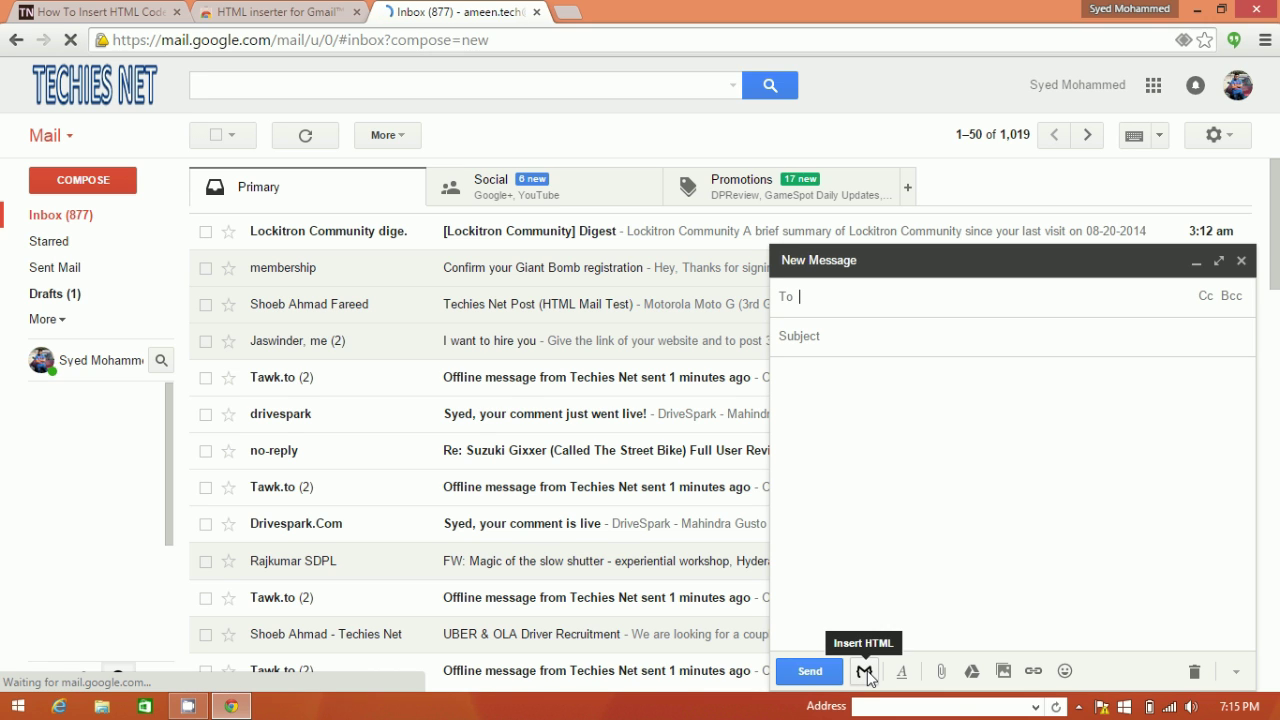
left_click(865, 672)
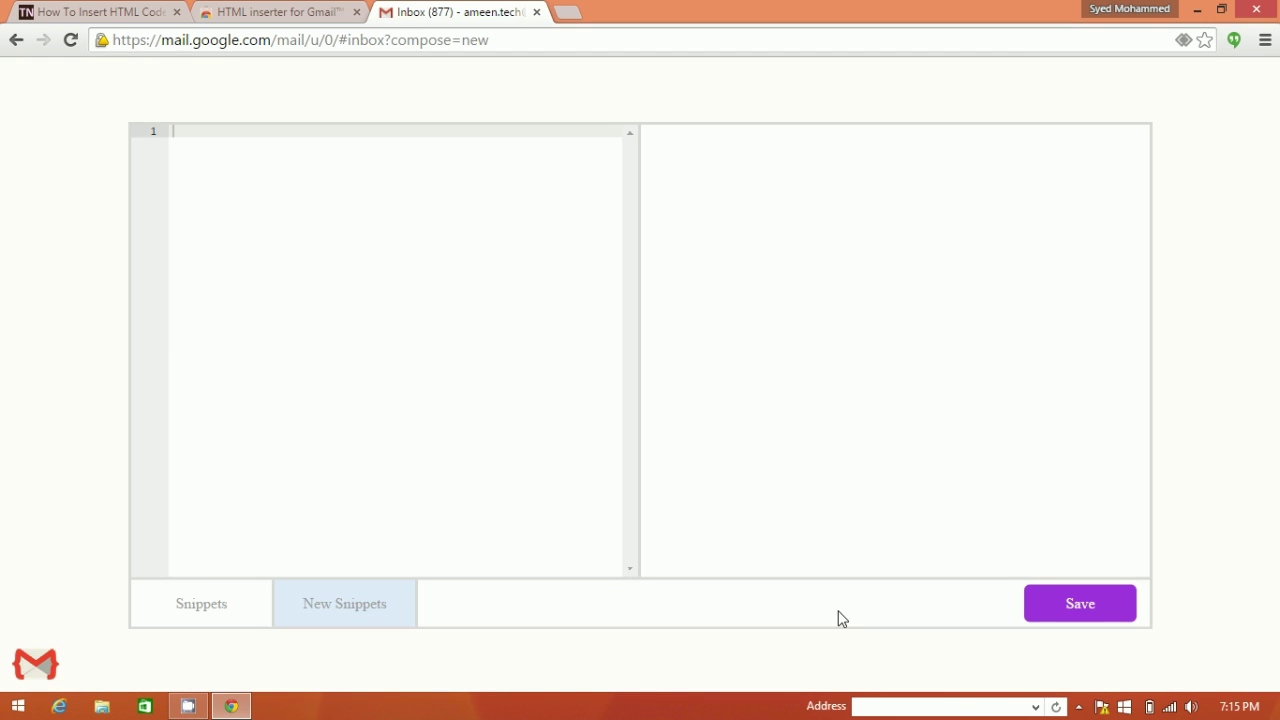
left_click(192, 606)
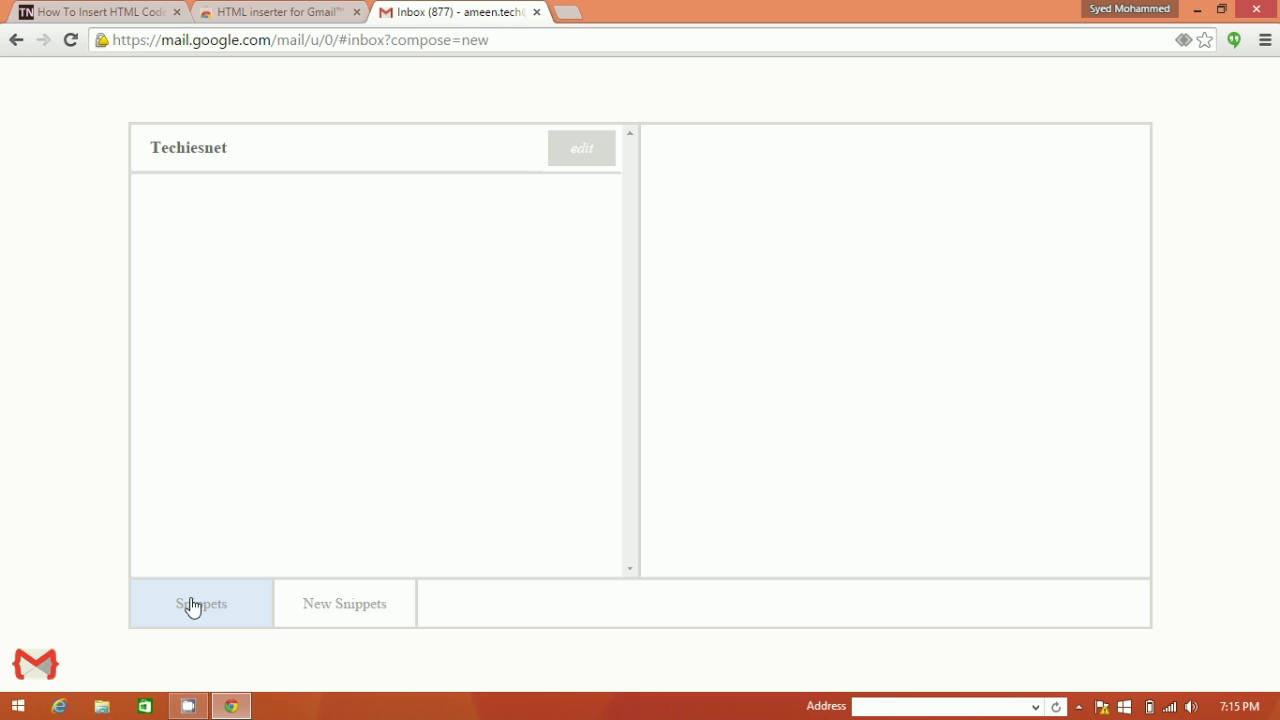
left_click(211, 148)
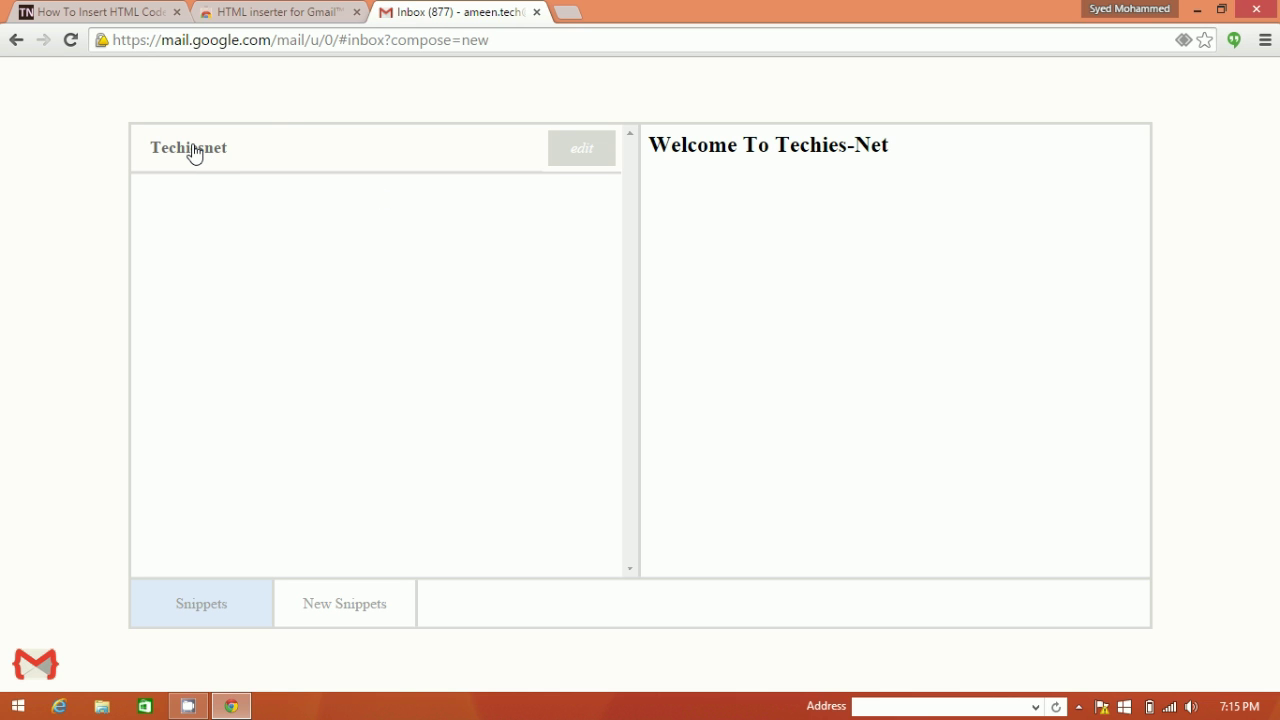
left_click(193, 152)
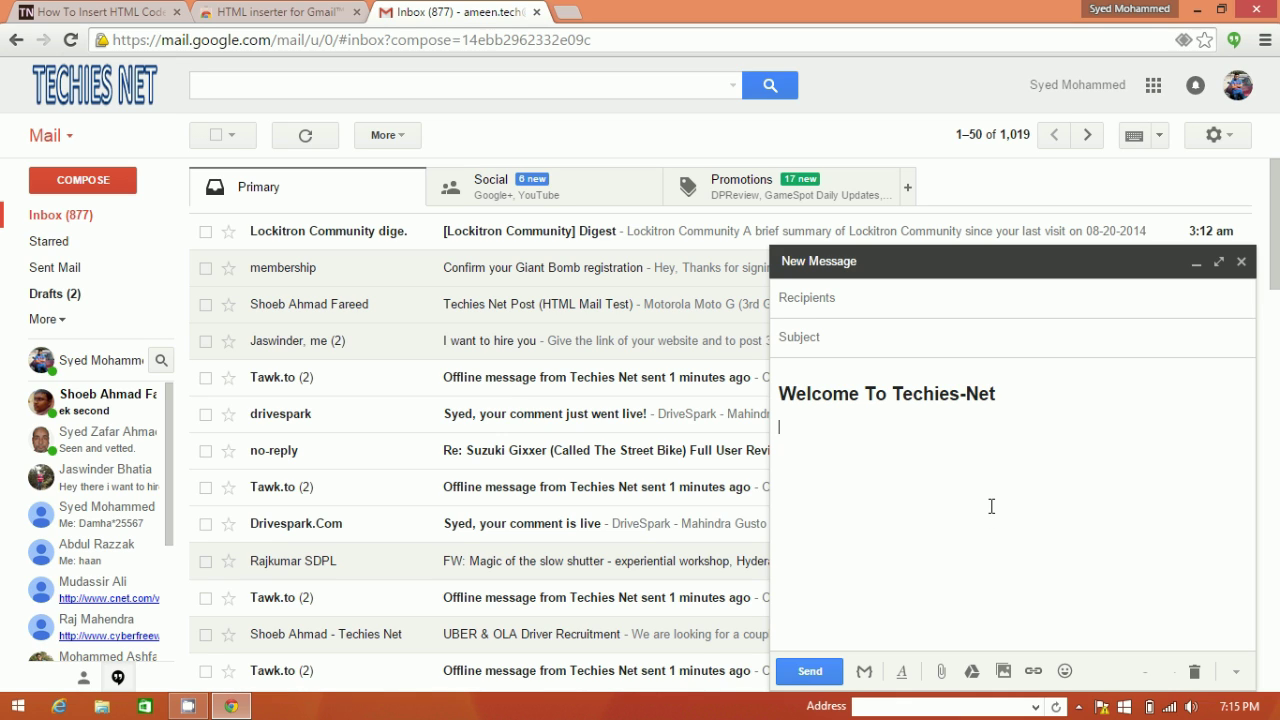
Address the message to the first suggested contact, subject 'HTML CODE TEST', and send it.
left_click(820, 300)
type("s")
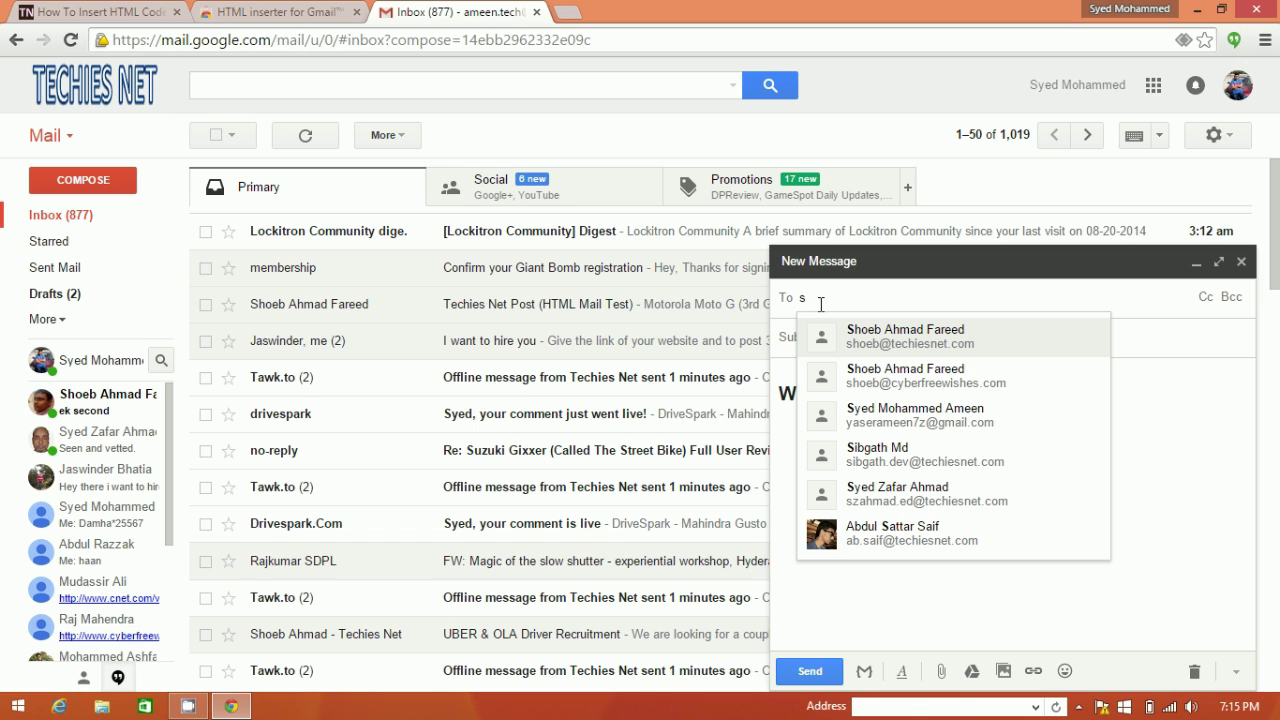
left_click(914, 340)
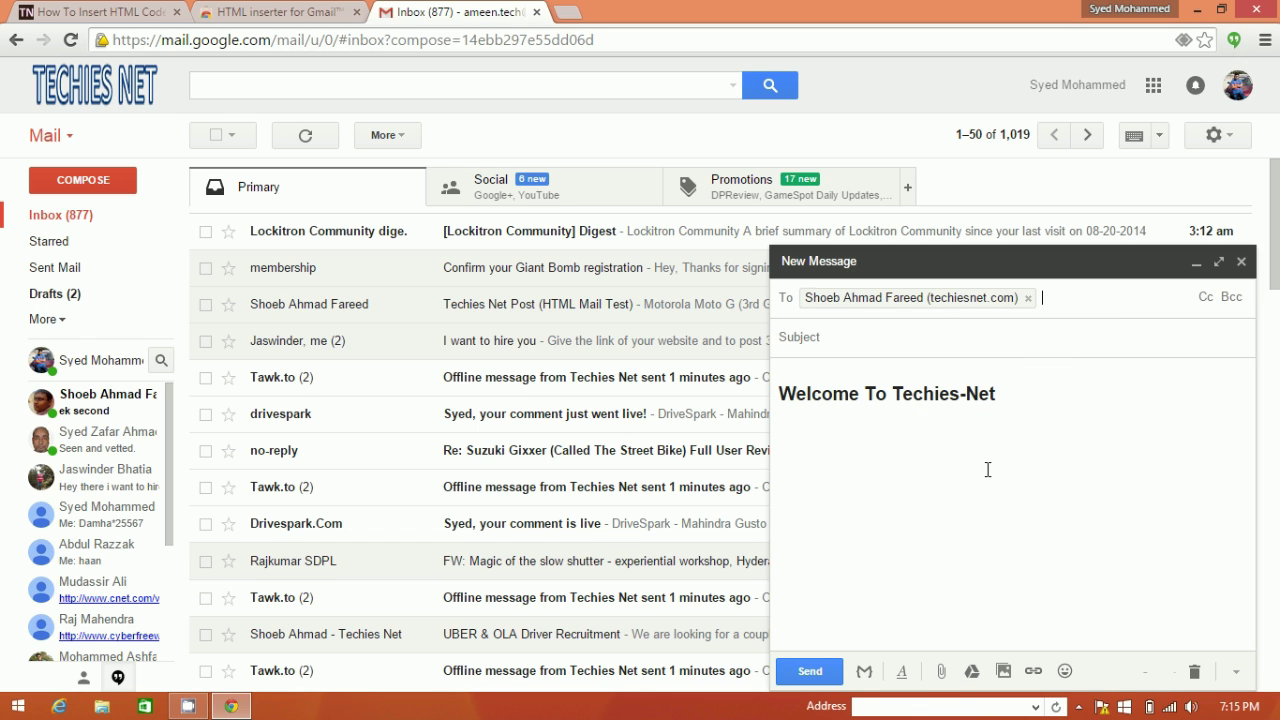
left_click(845, 340)
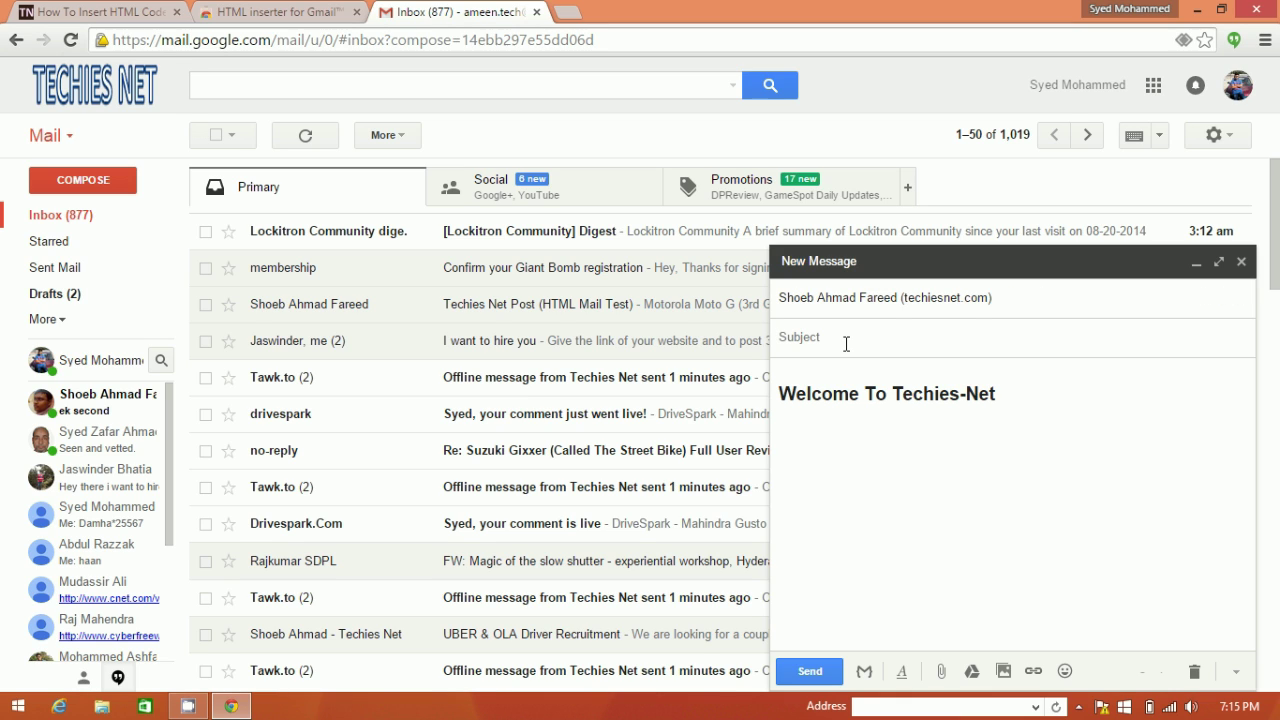
type("HTML COD")
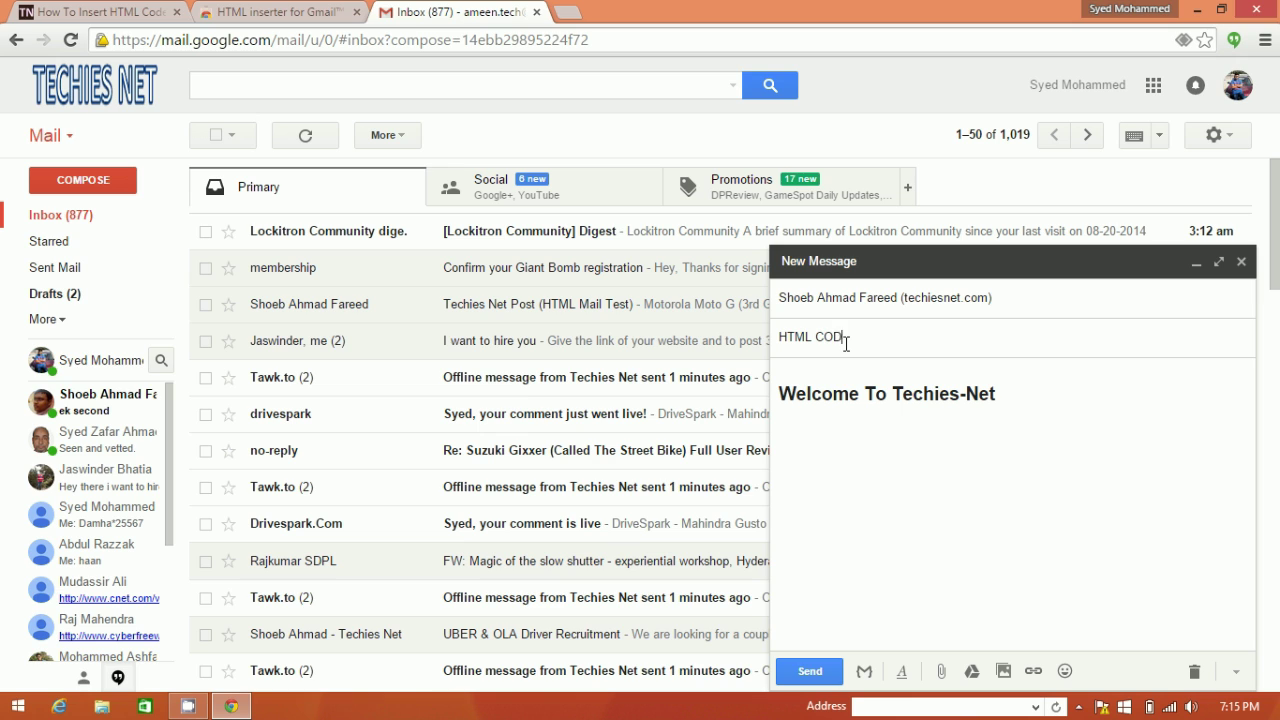
type("E TES")
type("T")
left_click(810, 671)
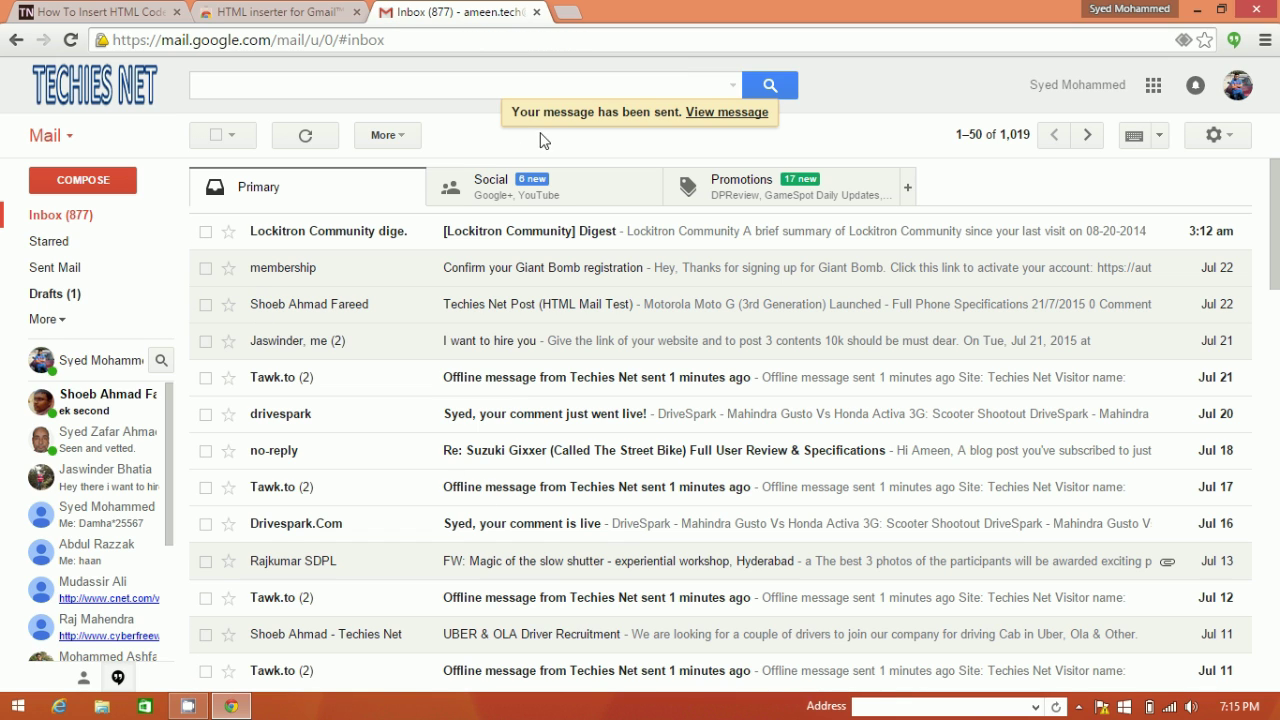
Open the sent message from the 'View message' notice.
left_click(705, 113)
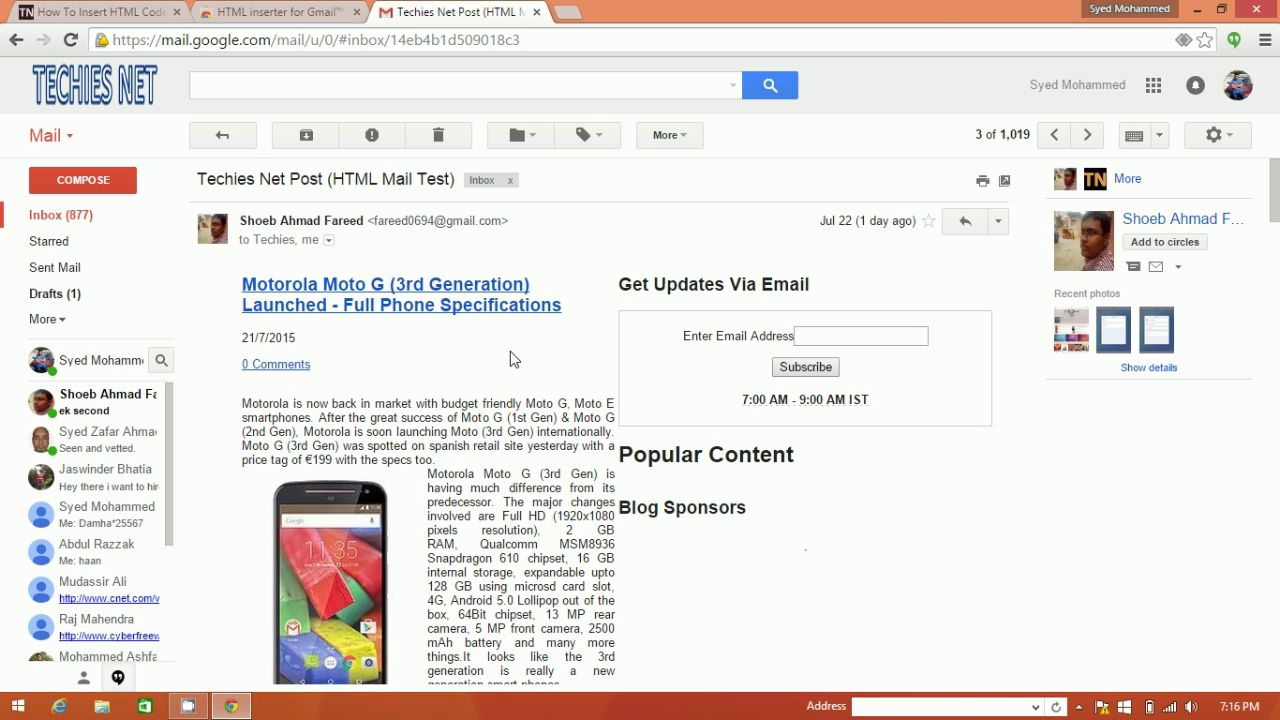
scroll(510, 351, "down", 1)
scroll(510, 351, "down", 1)
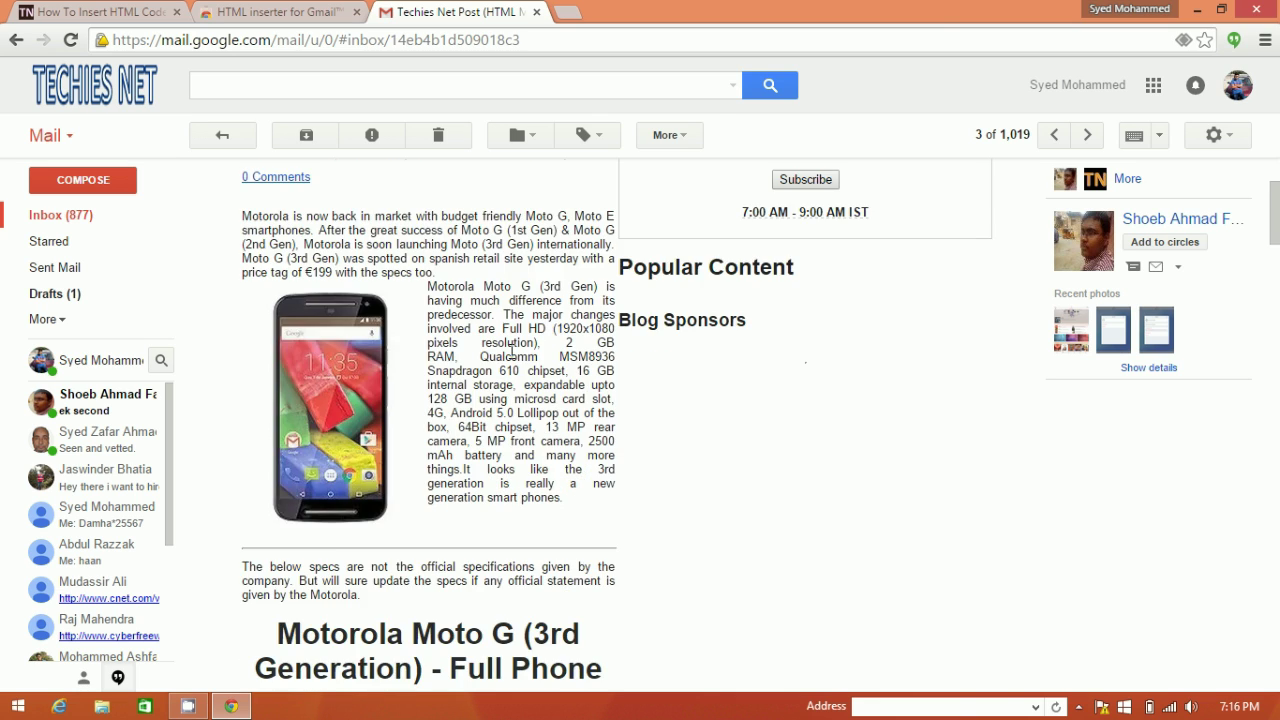
scroll(510, 351, "down", 1)
scroll(510, 351, "down", 3)
scroll(510, 358, "down", 4)
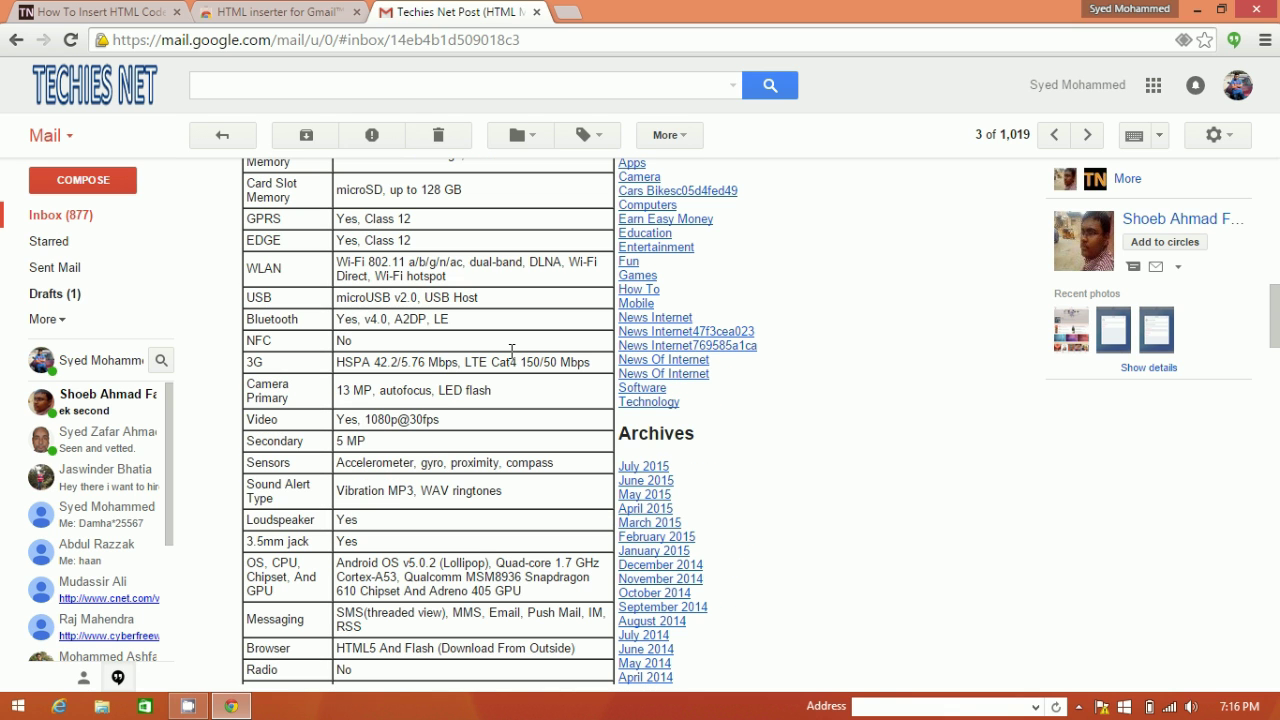
scroll(511, 355, "down", 2)
scroll(510, 358, "down", 3)
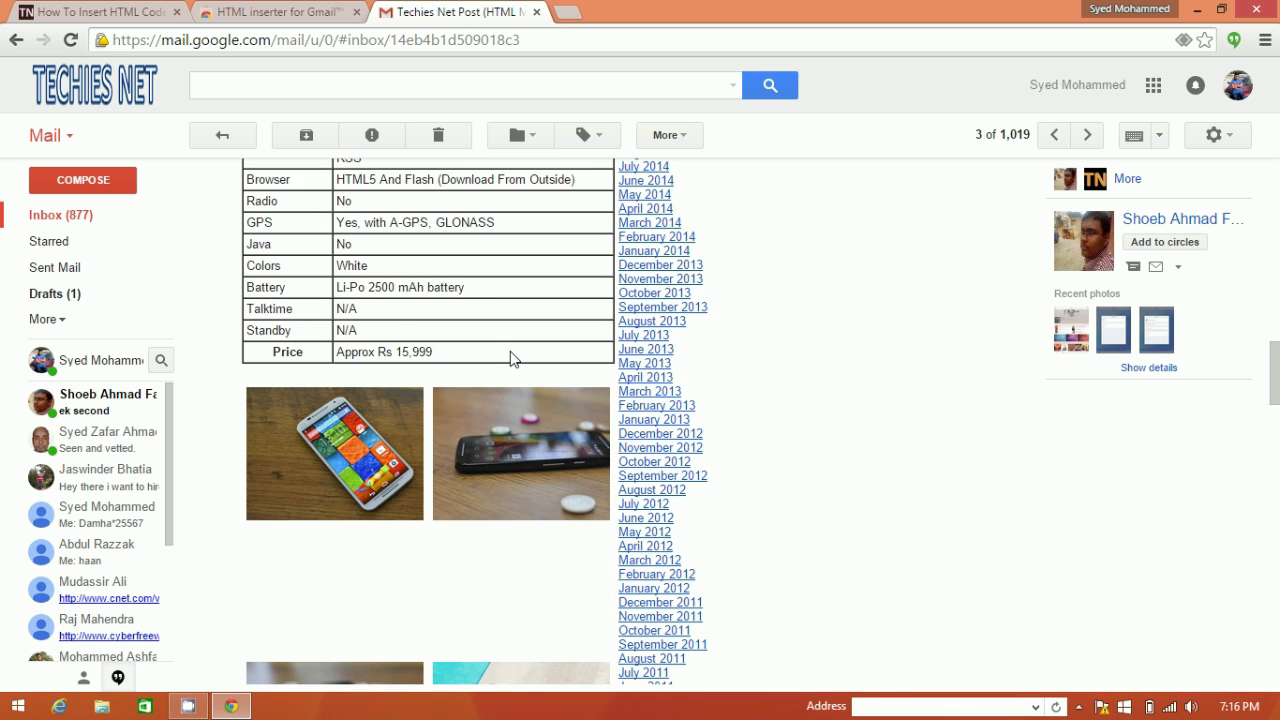
scroll(510, 358, "down", 3)
scroll(510, 358, "down", 2)
scroll(510, 358, "down", 2)
scroll(510, 358, "down", 2)
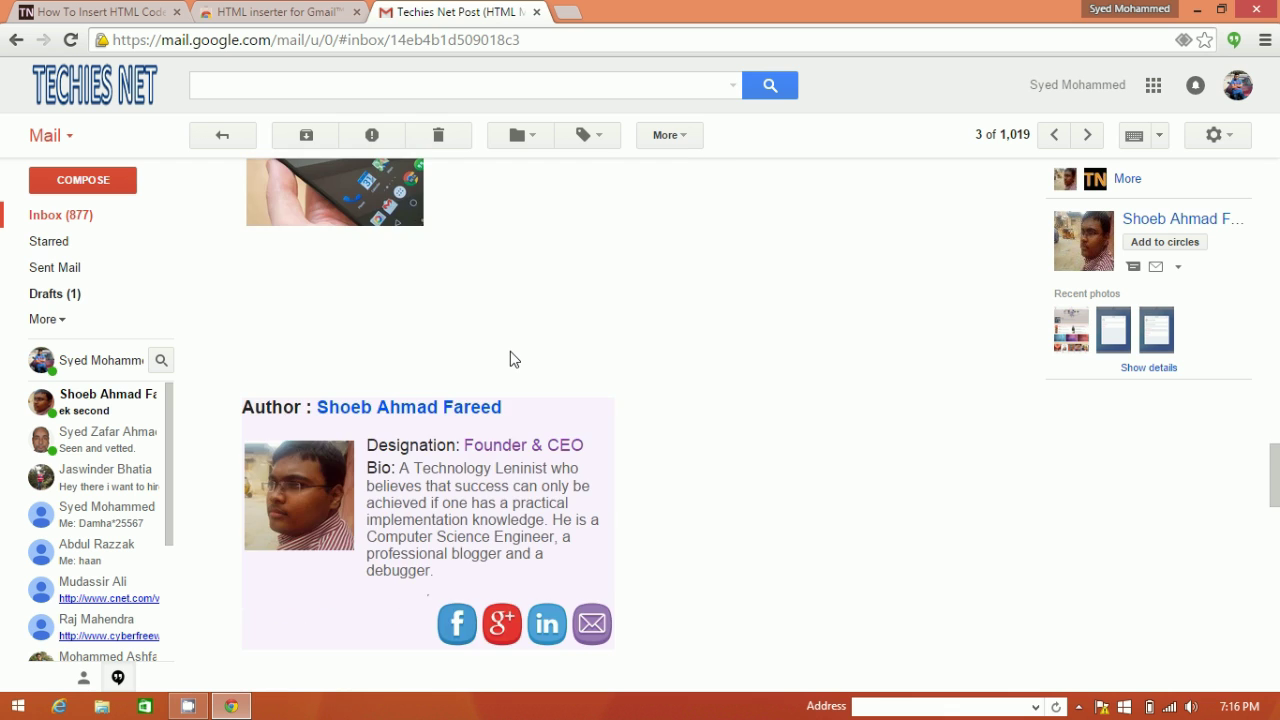
scroll(510, 358, "up", 4)
scroll(510, 358, "up", 3)
scroll(510, 358, "up", 4)
scroll(510, 351, "up", 5)
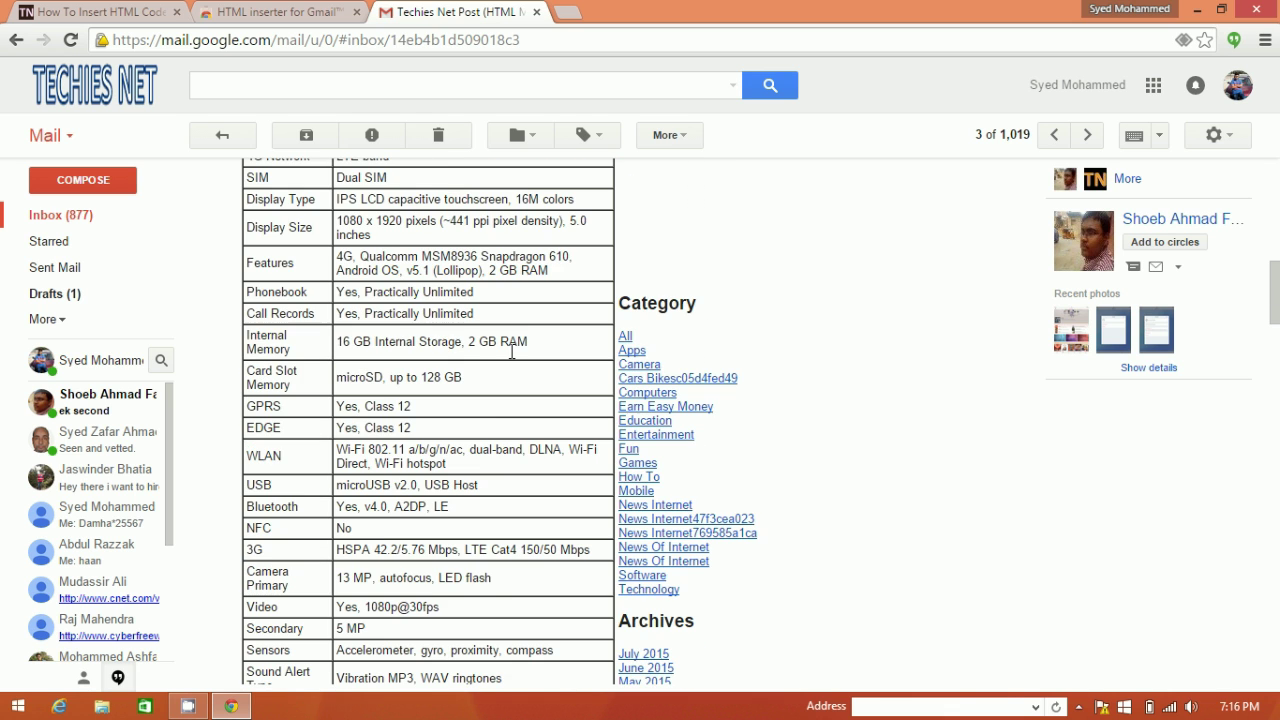
scroll(510, 351, "up", 5)
scroll(510, 351, "up", 3)
scroll(510, 351, "up", 1)
scroll(510, 351, "up", 2)
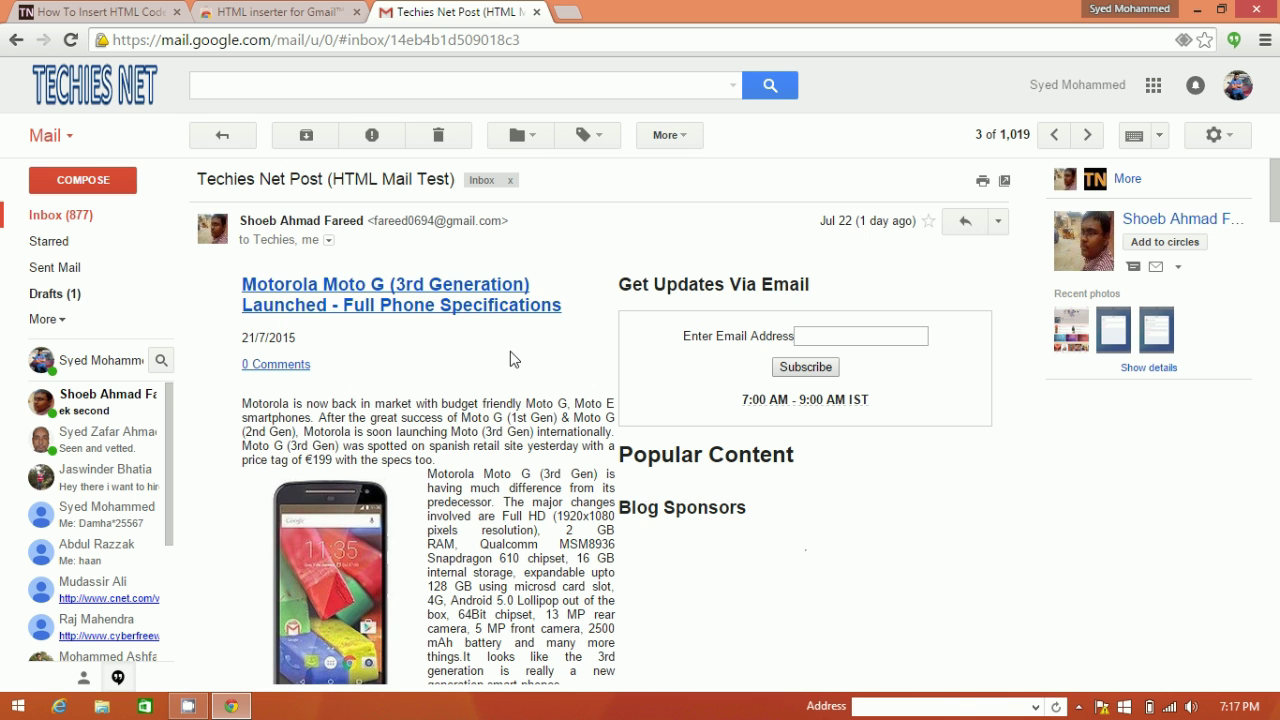